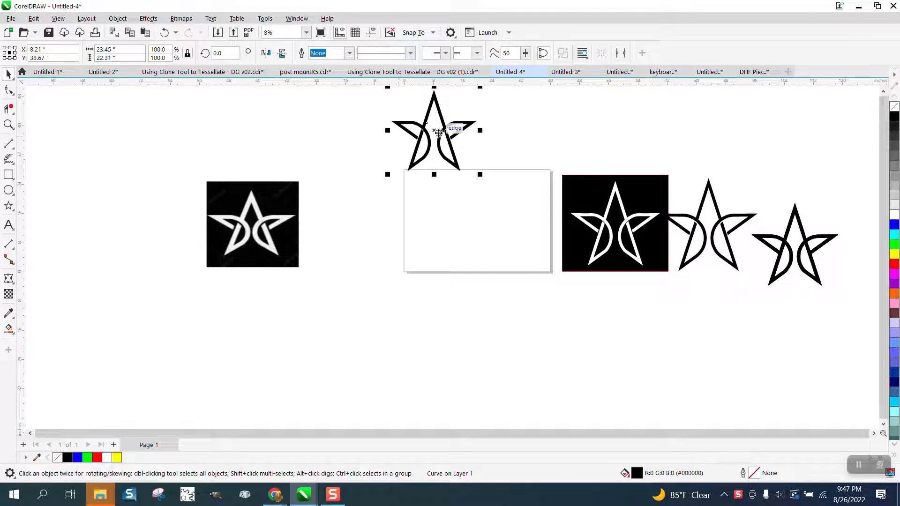
Move the black reference star between the photo and the page, and draw a five-pointed star about 21 by 20 inches centred on the page
drag(436, 146, 357, 237)
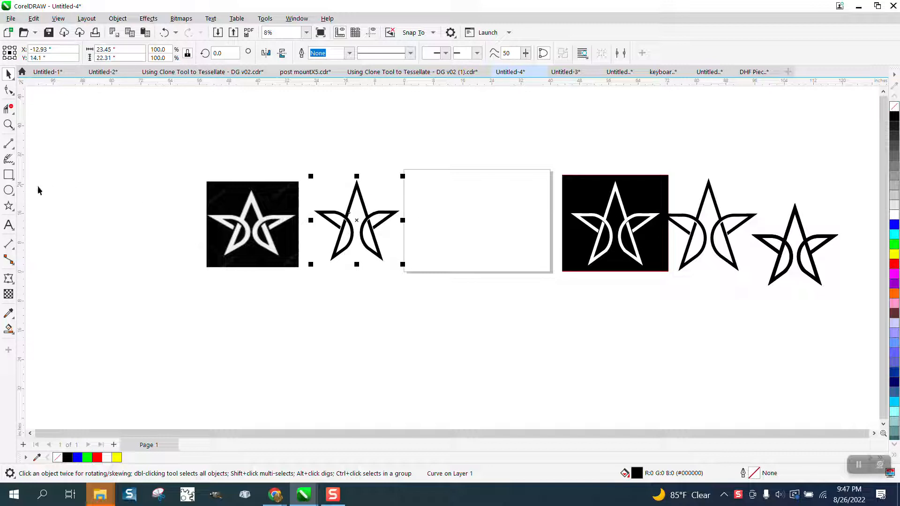
click(13, 210)
click(40, 216)
drag(523, 187, 438, 282)
drag(496, 239, 501, 230)
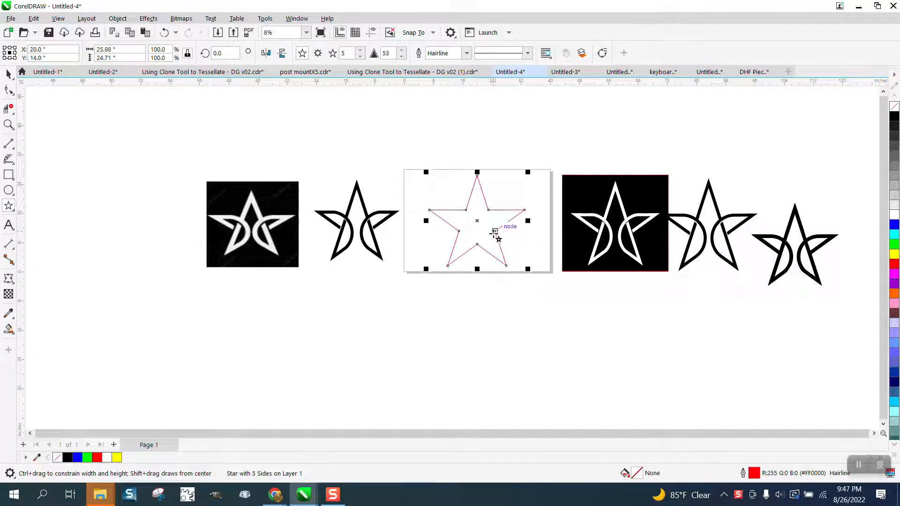
mouse_move(528, 172)
mouse_down()
mouse_move(520, 185)
mouse_move(525, 174)
mouse_up()
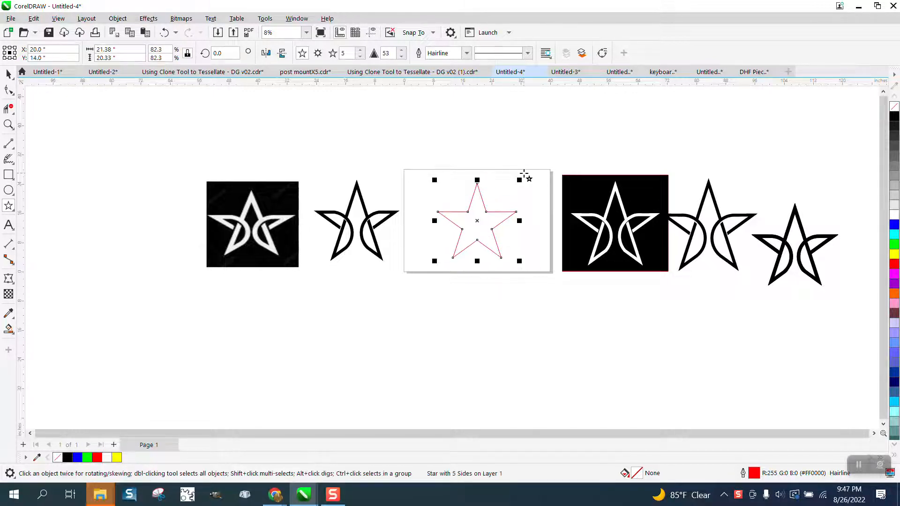
Place a vertical guideline through the star's centre at 20 inches and display the guidelines
click(9, 125)
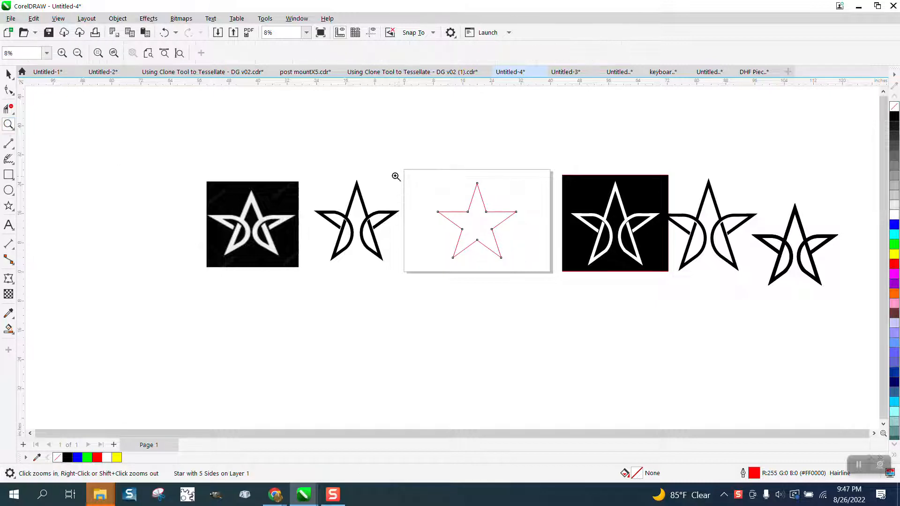
drag(386, 163, 598, 309)
right_click(431, 281)
drag(153, 147, 538, 338)
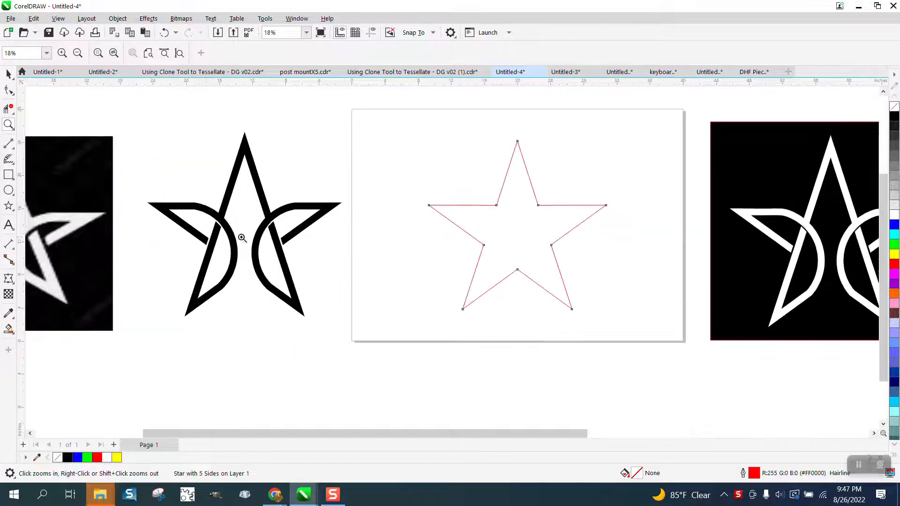
click(14, 150)
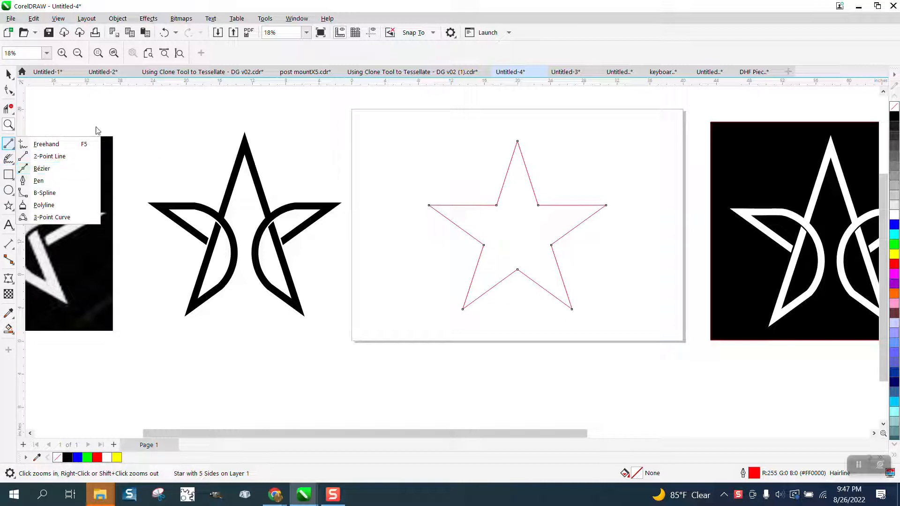
drag(26, 109, 183, 137)
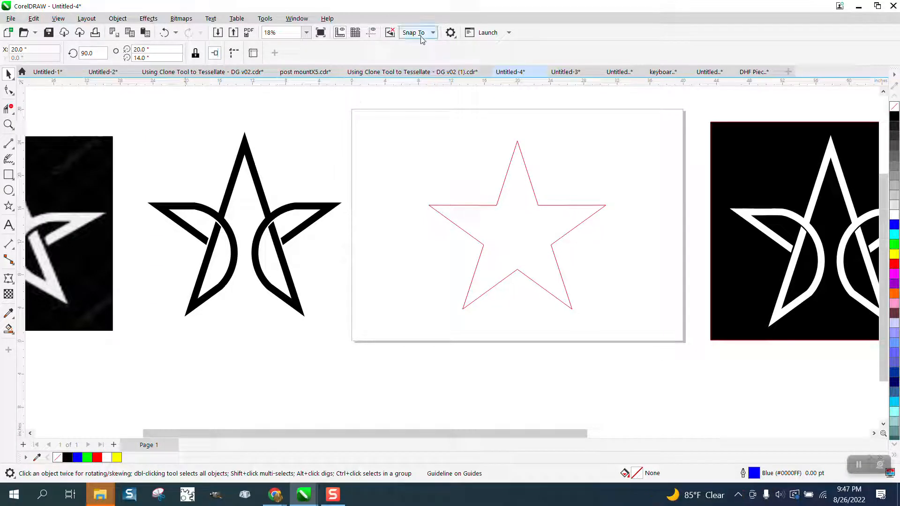
click(371, 32)
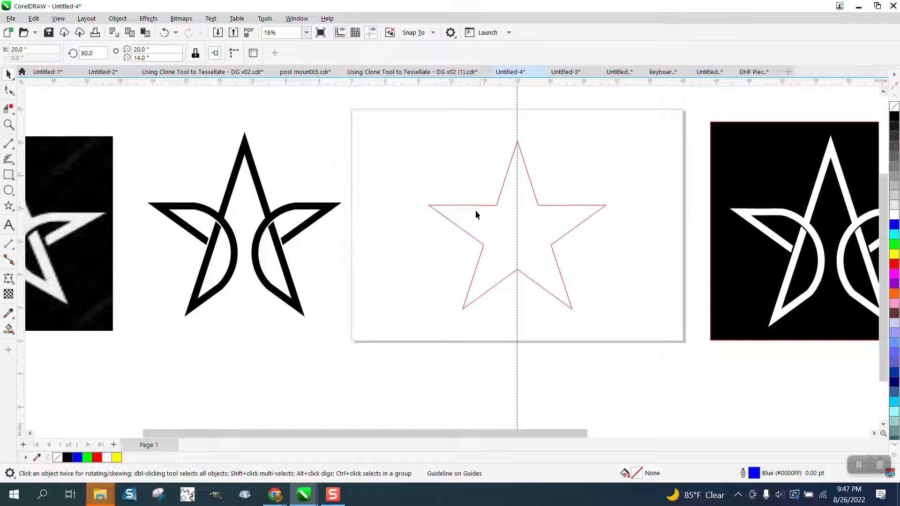
Draw a 3-point curve about 5.3 by 9.7 inches, bulging towards the centre, from the left arm's top edge to the lower-left leg's inner edge
click(10, 146)
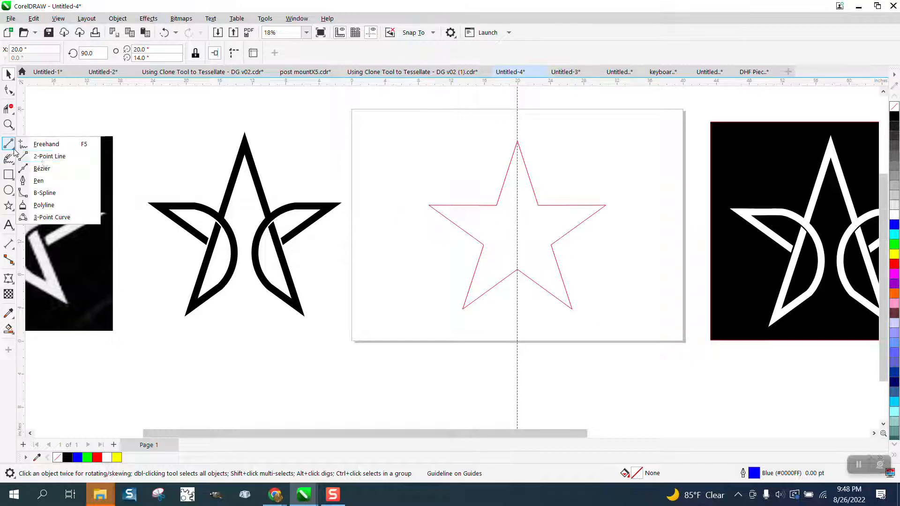
click(52, 217)
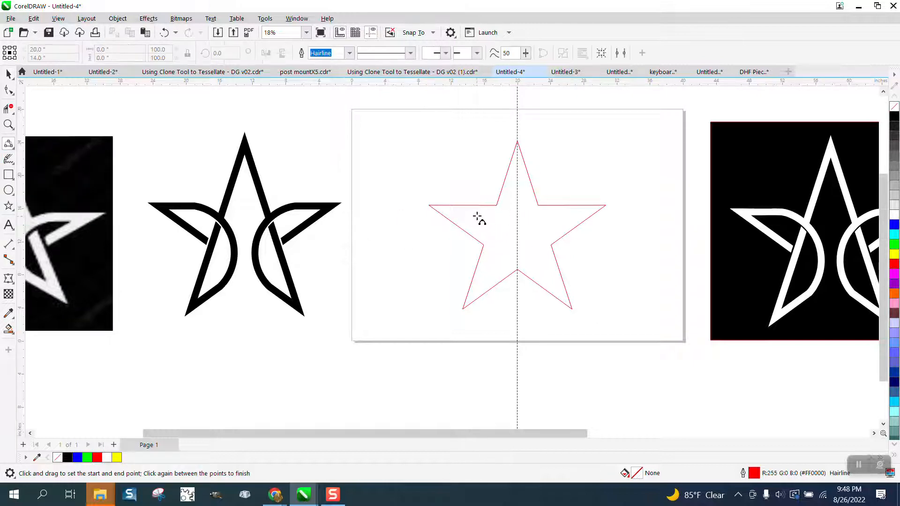
drag(467, 206, 495, 285)
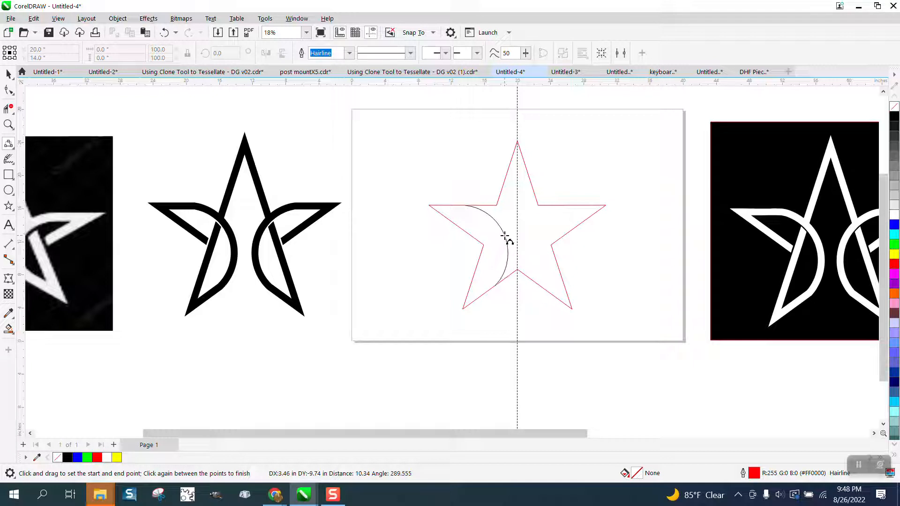
click(508, 234)
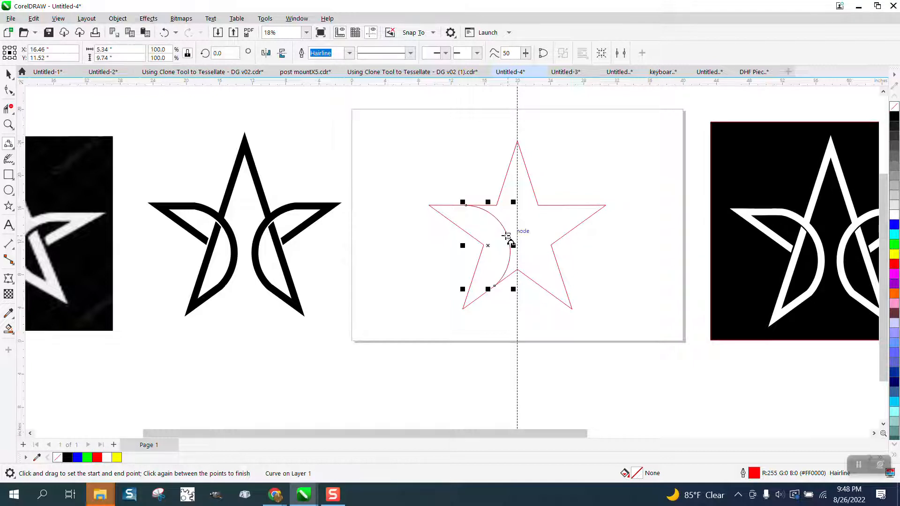
scroll(507, 235, down, 1)
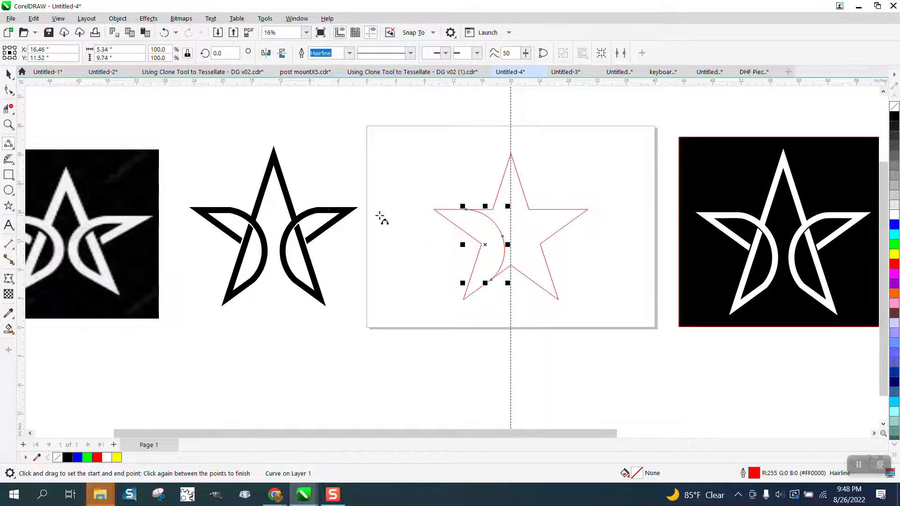
Draw a 2-point line joining the two inner corners of the star's left arm, continuing the upper-left edge down to the left leg
click(17, 151)
click(46, 161)
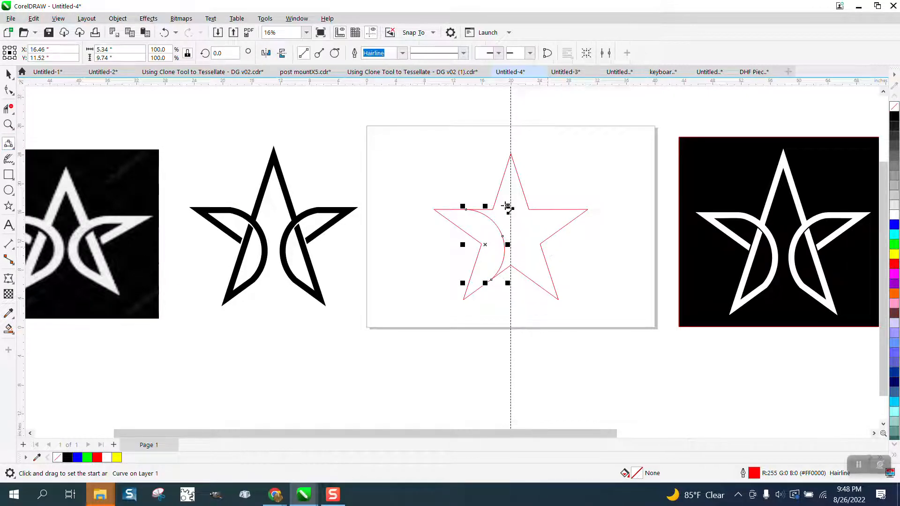
drag(493, 209, 481, 244)
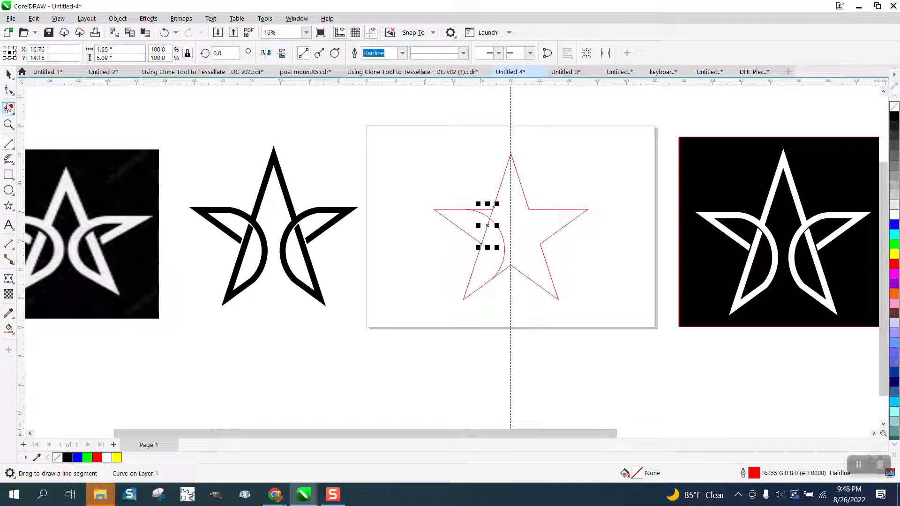
Delete the star's right half and the leftover segments beyond the arc's two ends with Virtual Segment Delete
click(8, 125)
click(549, 232)
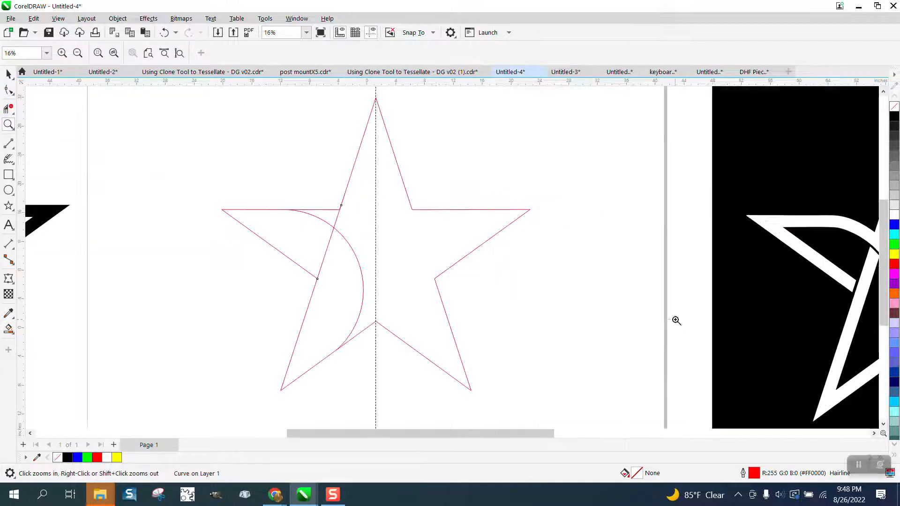
click(10, 110)
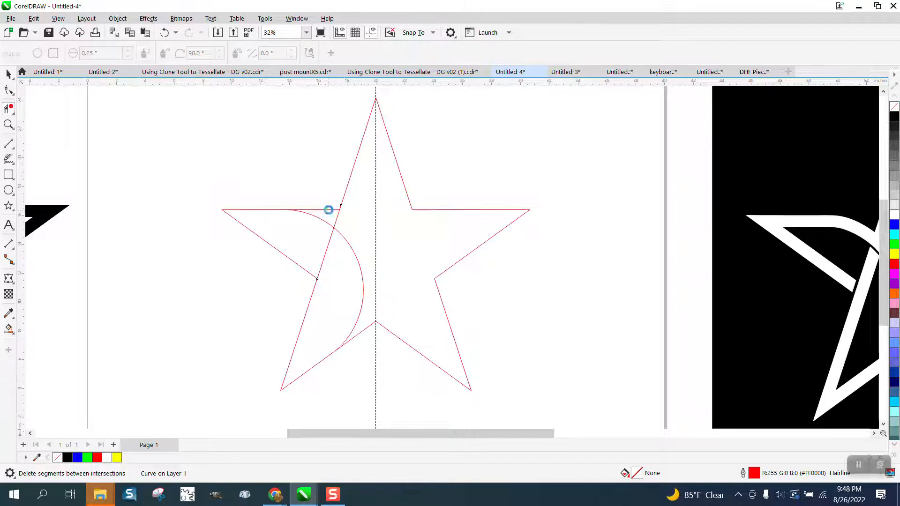
click(331, 209)
scroll(357, 206, down, 2)
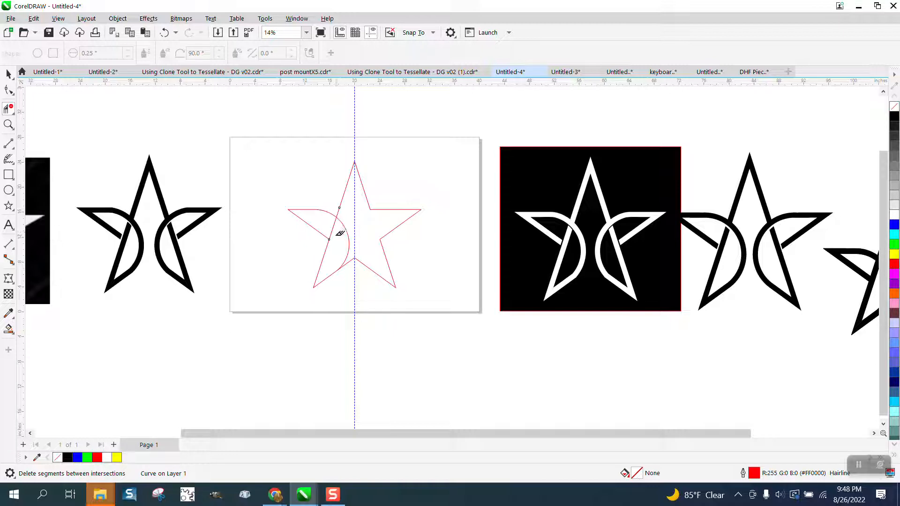
click(9, 74)
drag(437, 301, 439, 302)
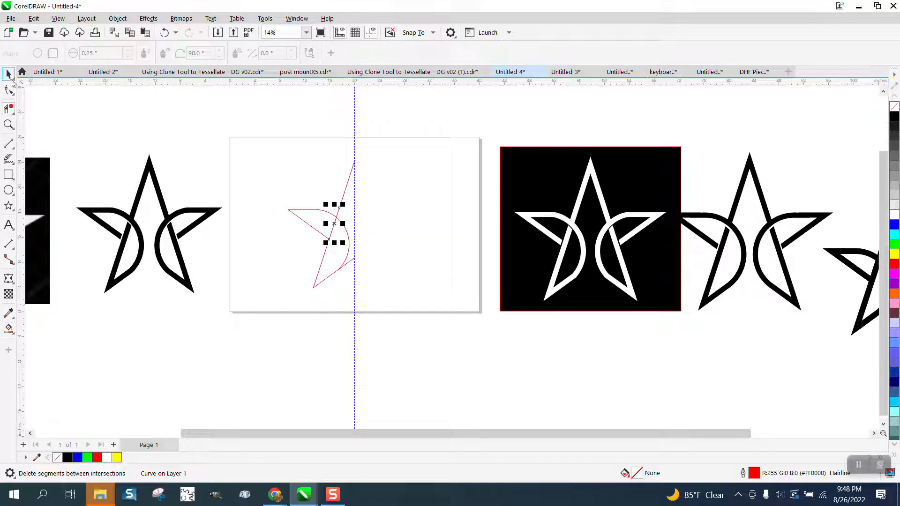
key(space)
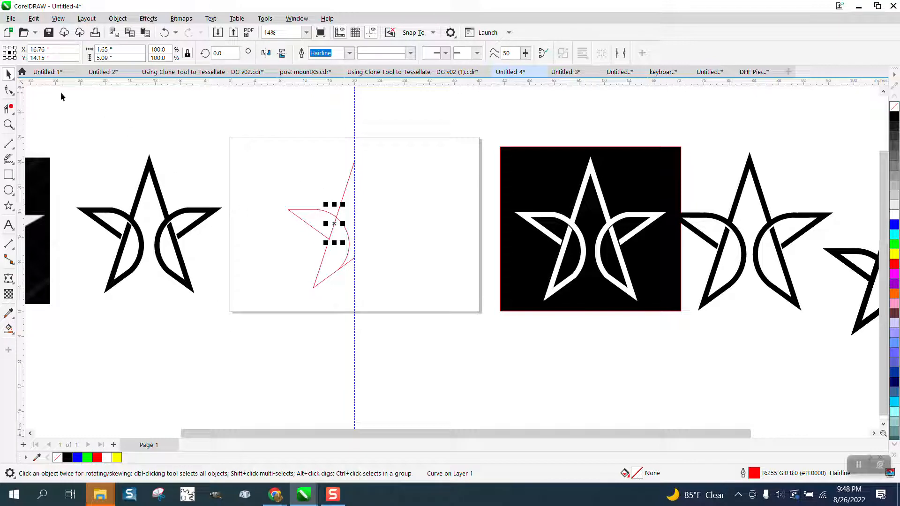
click(8, 108)
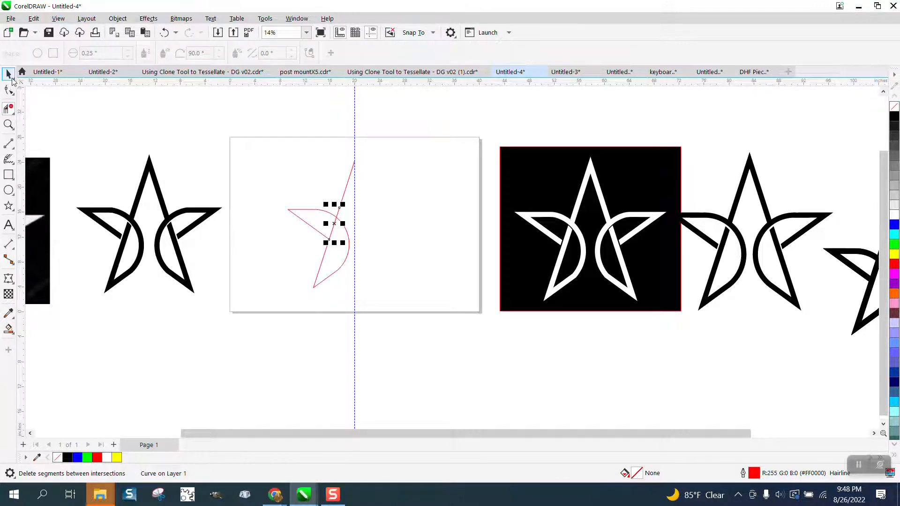
Weld the three half-star pieces into one curve and set its outline width to 60 pt
click(9, 73)
drag(274, 141, 446, 301)
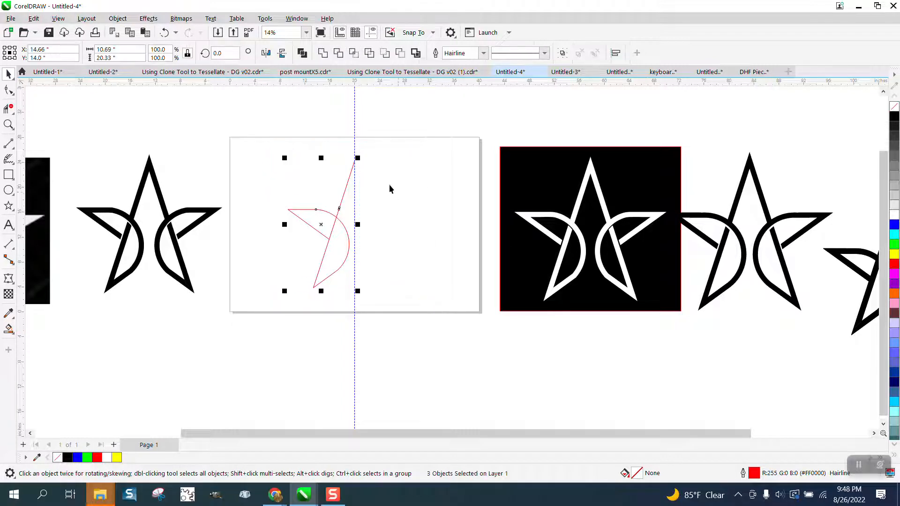
click(323, 53)
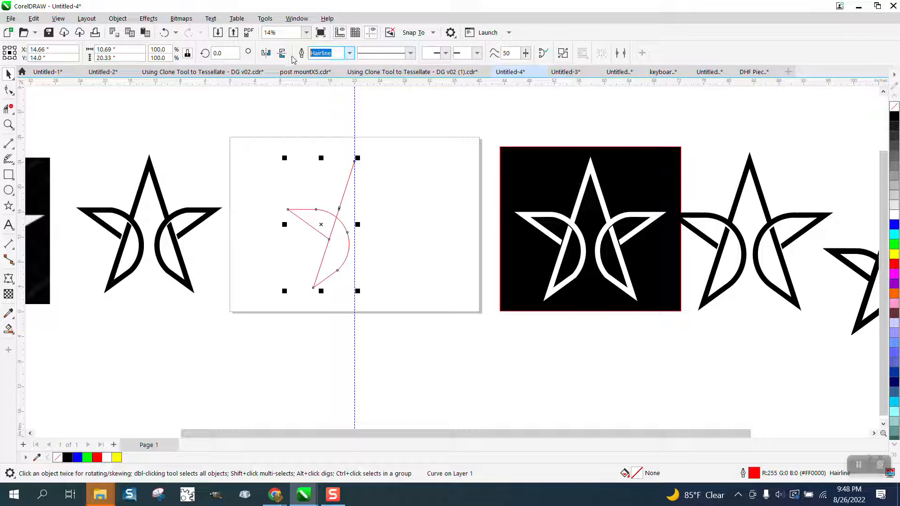
text(60)
key(Return)
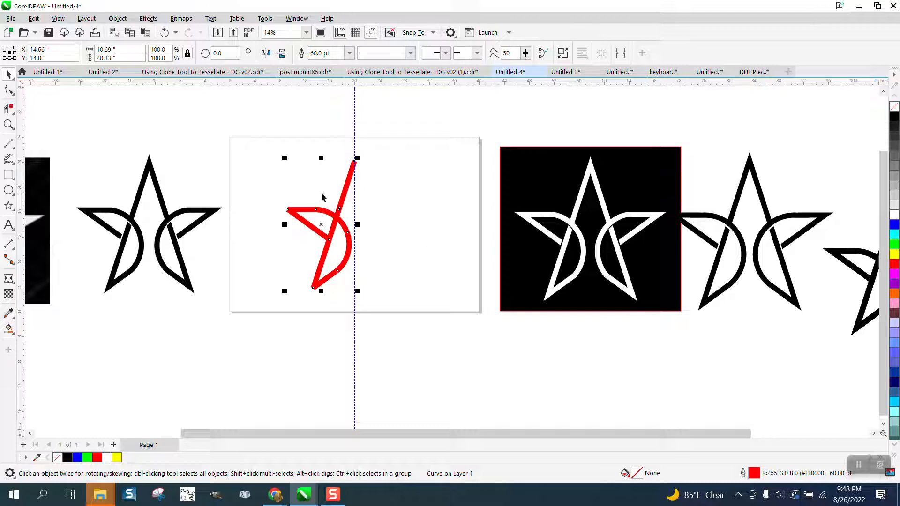
Set the miter limit of the half-star's outline to 0 so its corners come to sharp points
click(8, 124)
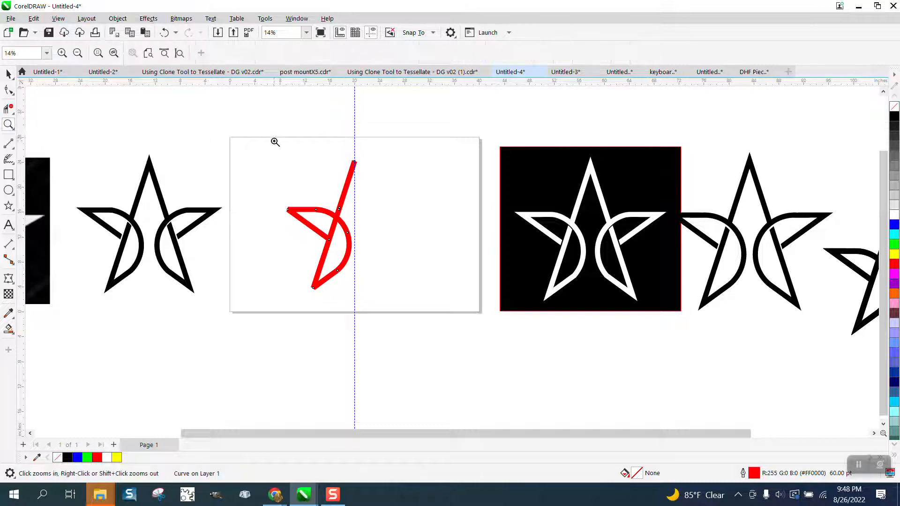
drag(270, 139, 478, 321)
click(8, 89)
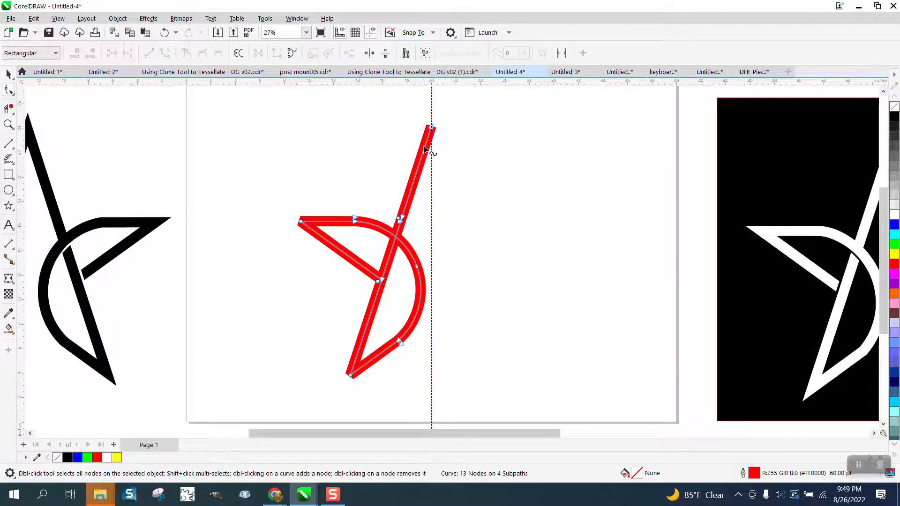
key(space)
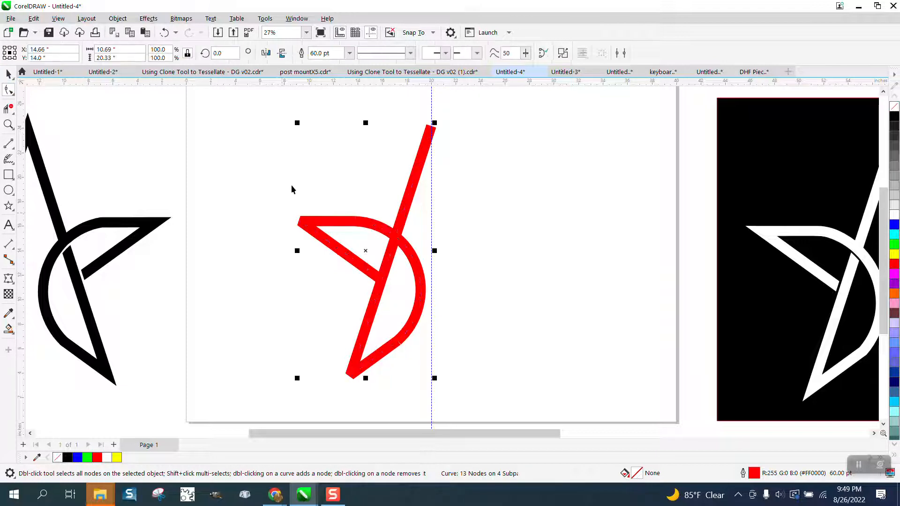
drag(267, 102, 576, 410)
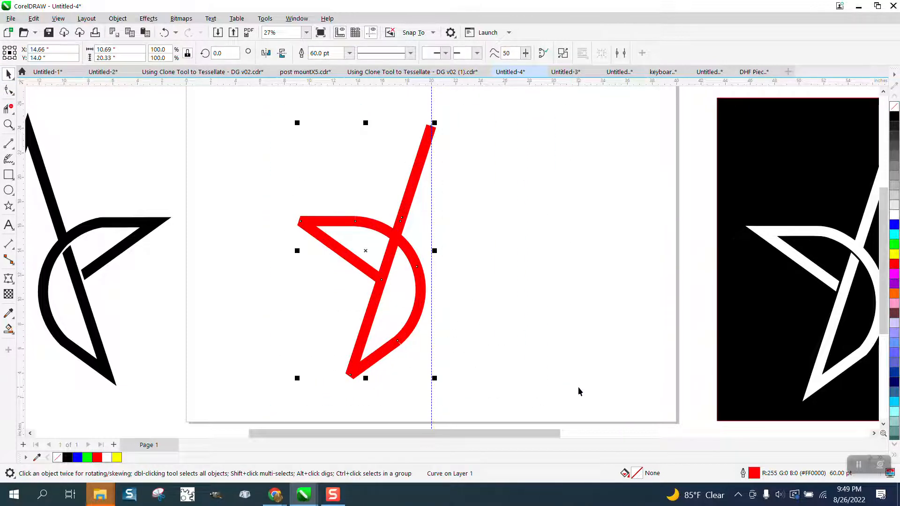
key(F12)
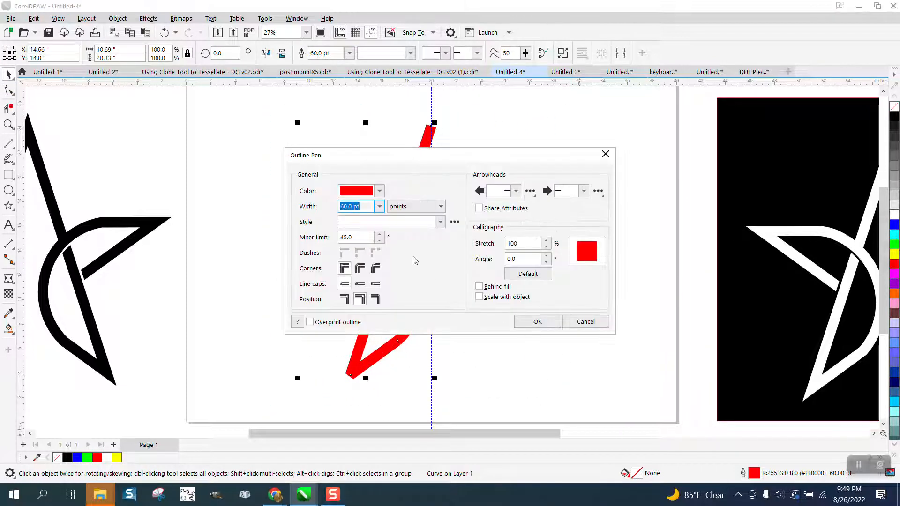
double_click(372, 238)
text(0)
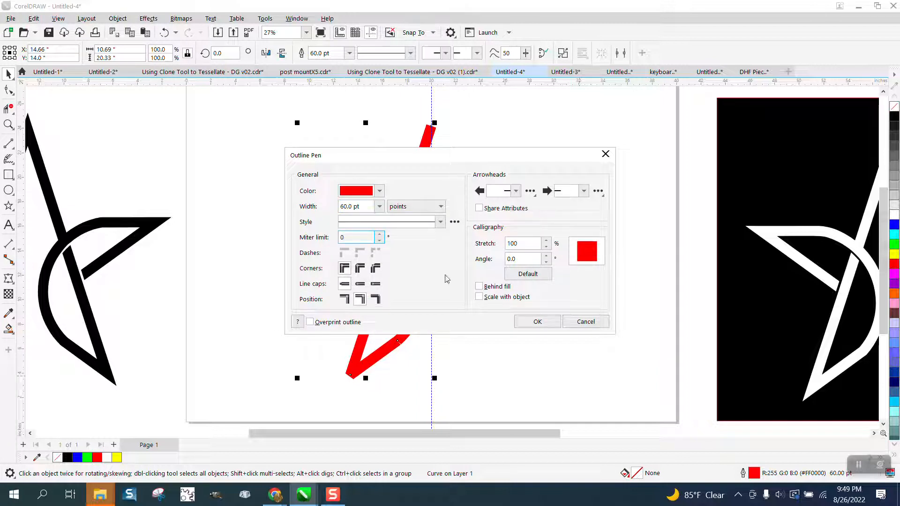
click(552, 326)
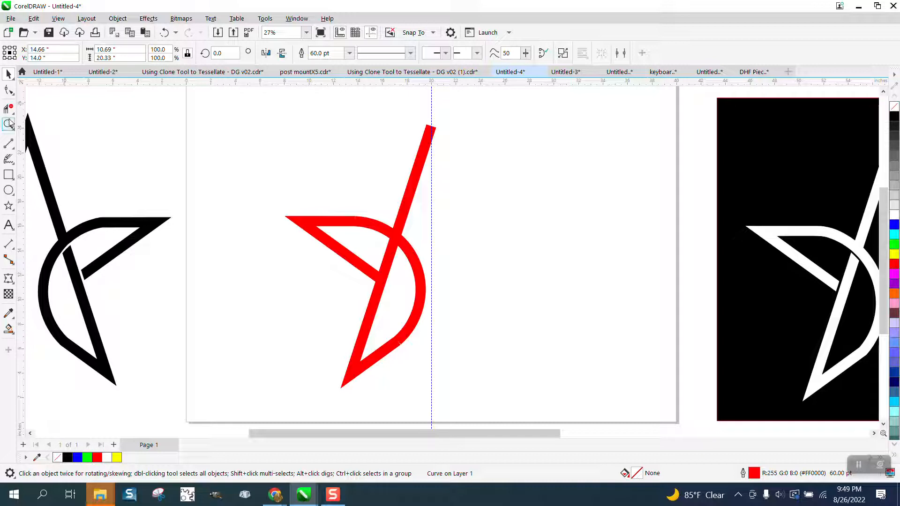
click(412, 189)
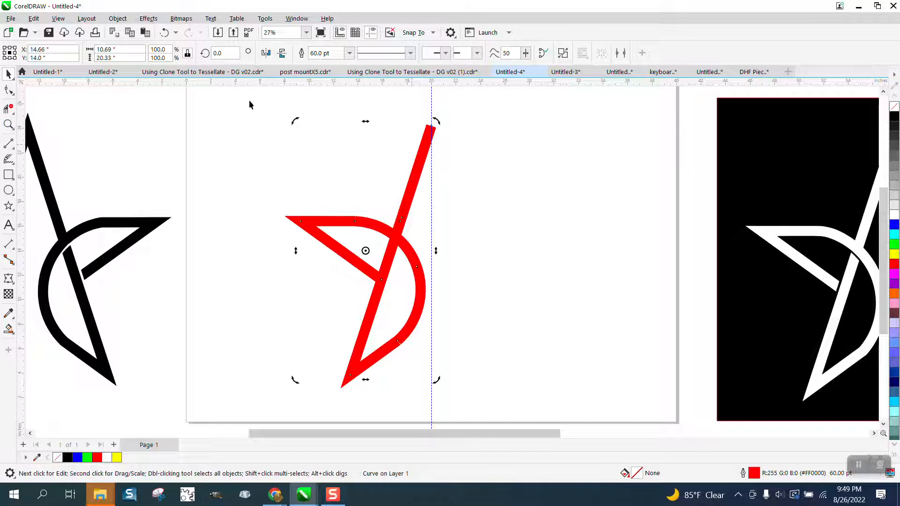
click(120, 20)
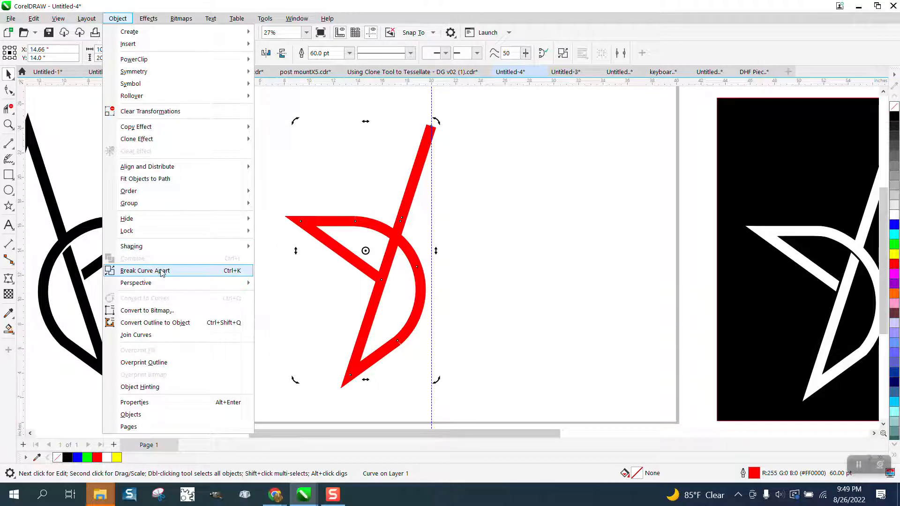
click(157, 310)
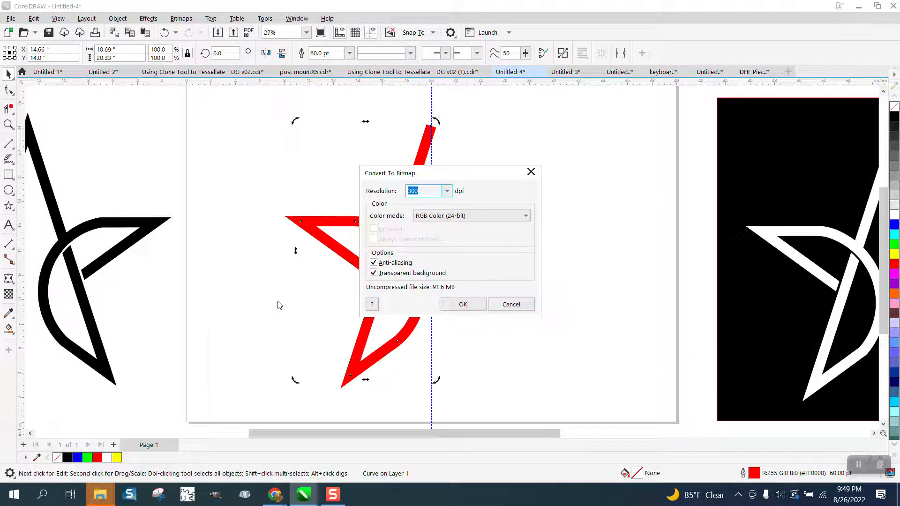
click(510, 305)
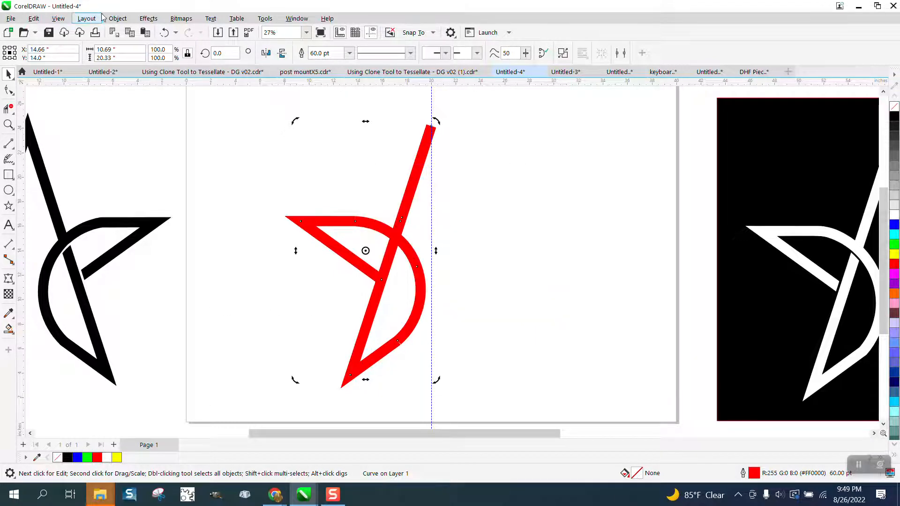
Convert the half-star's outline to an object, then replace its red fill with a black hairline outline
click(118, 18)
click(155, 323)
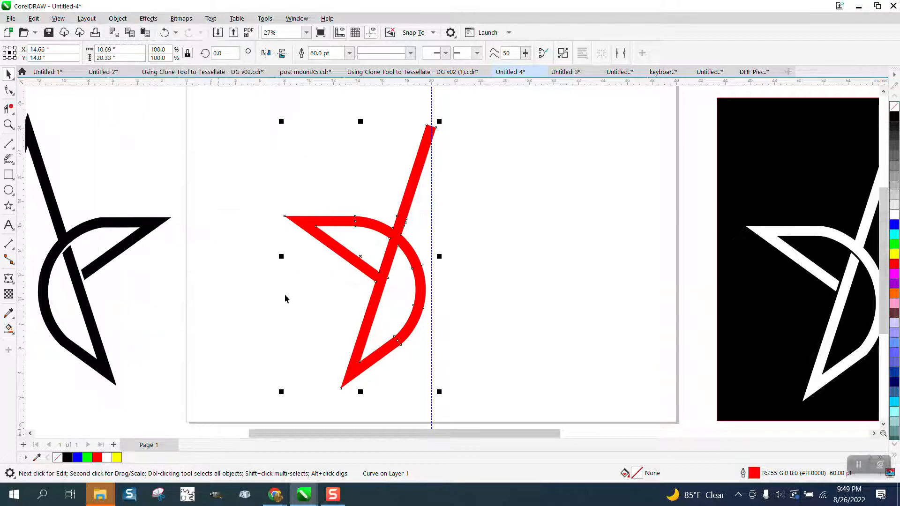
click(896, 115)
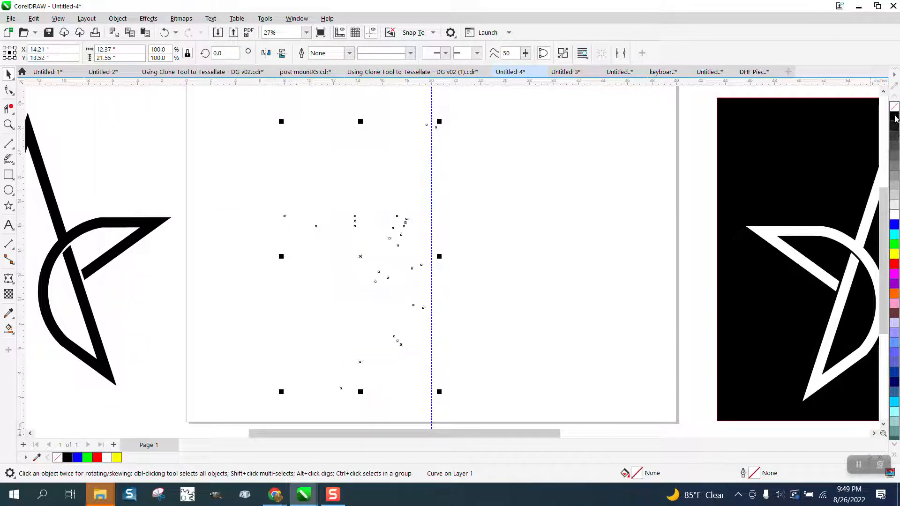
Move the outer corner node at the half-star's upper tip onto the vertical guideline, continuing the arm's left edge into a point
click(9, 125)
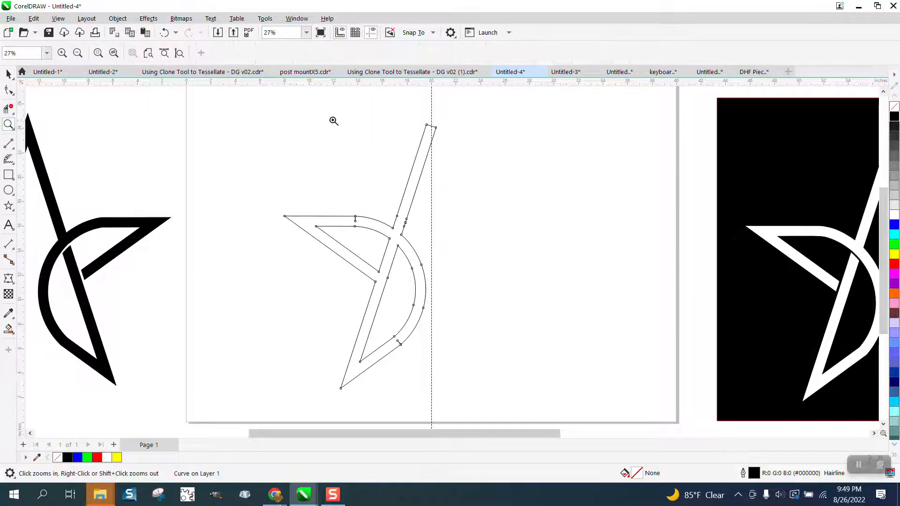
drag(496, 221, 529, 246)
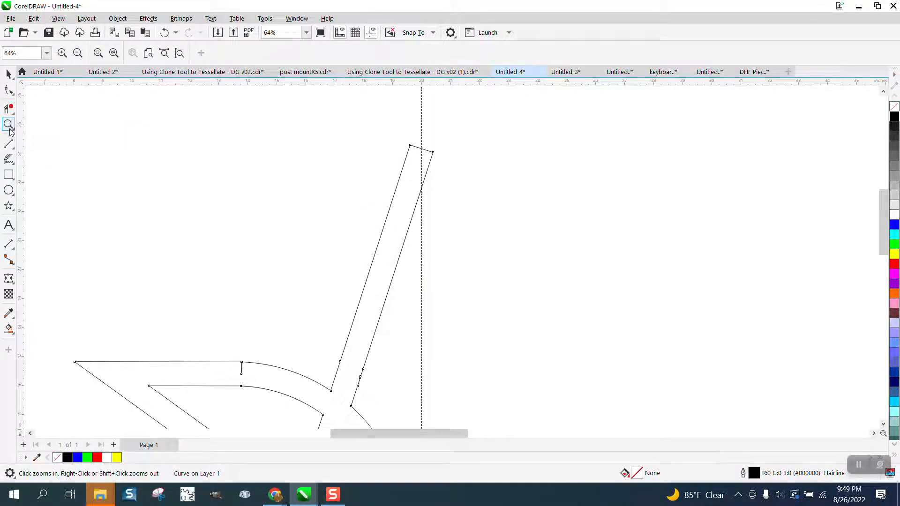
click(13, 145)
click(15, 151)
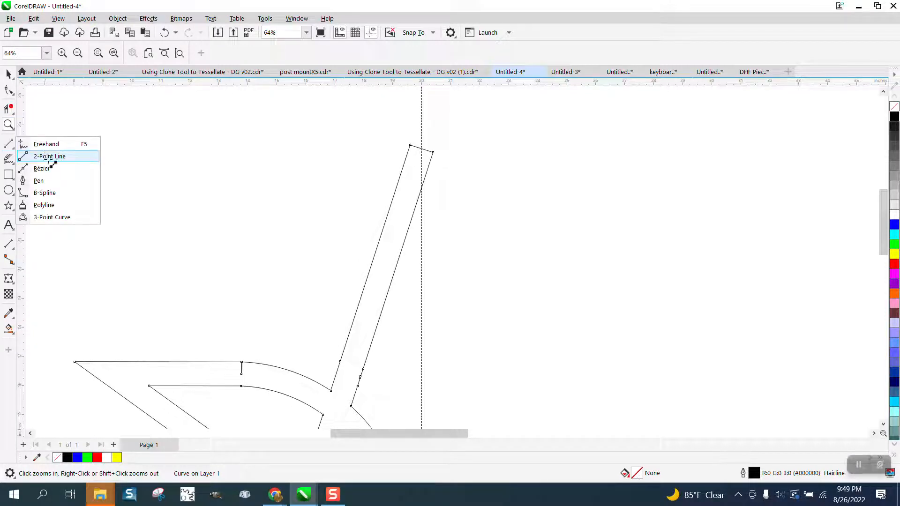
click(47, 156)
click(12, 92)
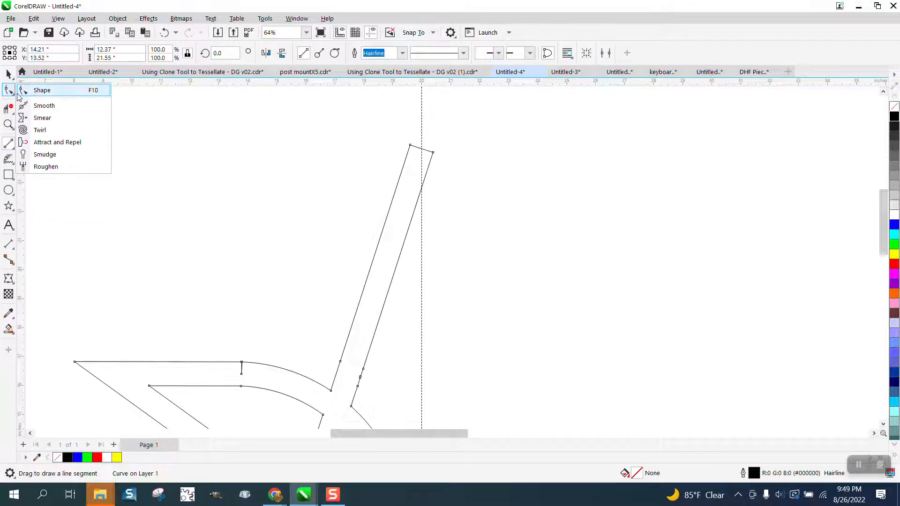
click(38, 92)
key(F10)
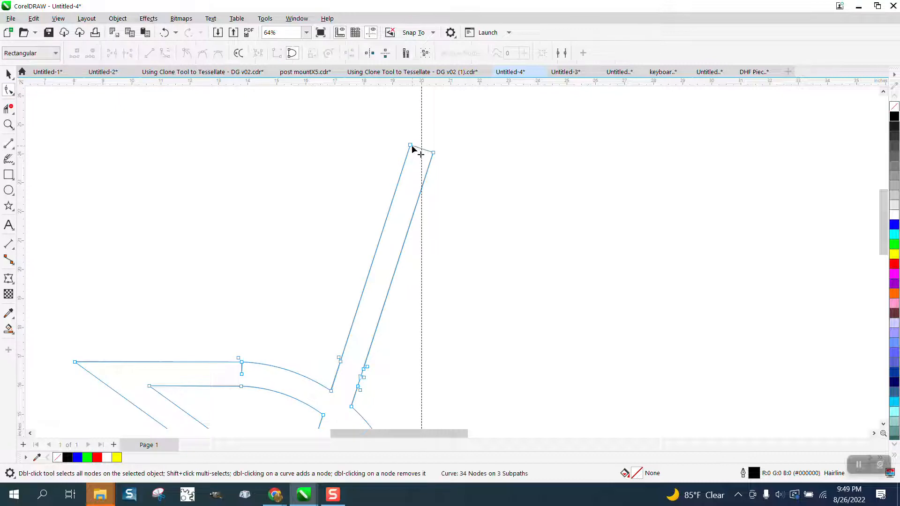
drag(411, 146, 422, 110)
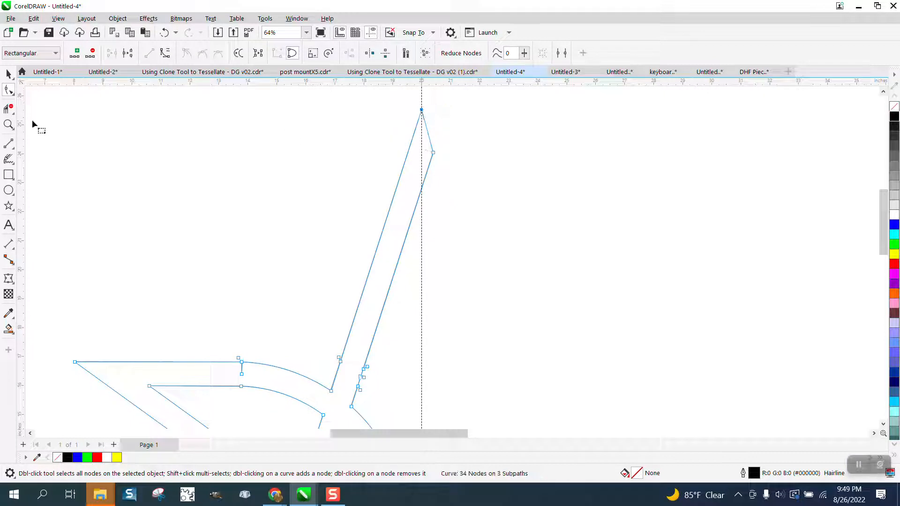
Draw a 2-point line along the guideline to close the upper tip and delete the segments beyond it with Virtual Segment Delete
click(14, 151)
click(68, 155)
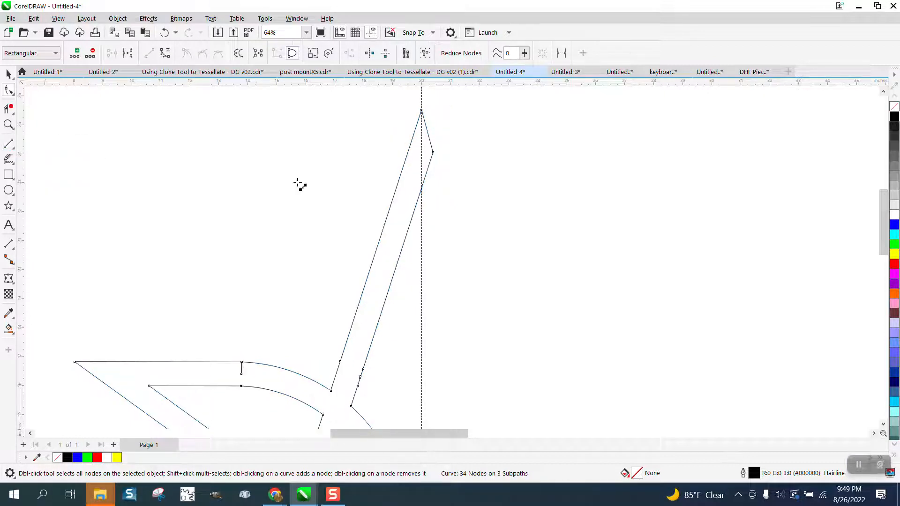
drag(421, 189, 422, 109)
click(8, 109)
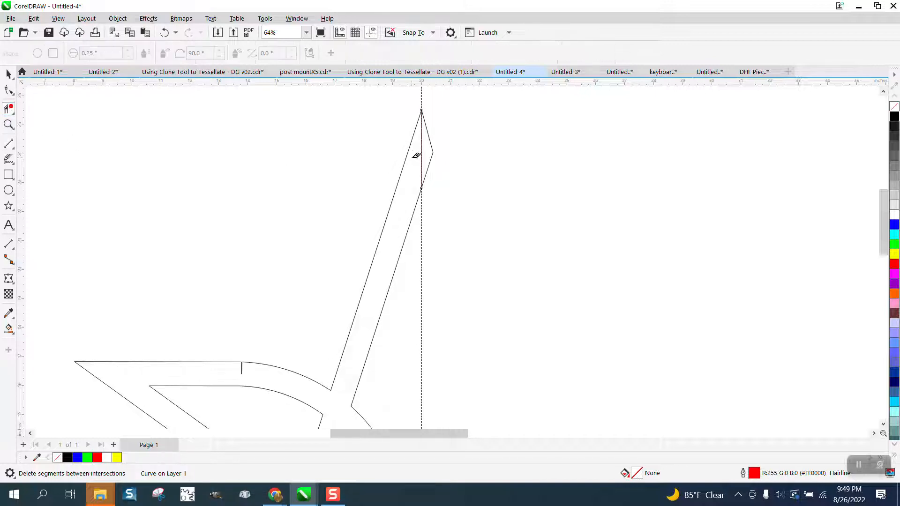
click(432, 144)
Delete the stray spike's nodes where the left arm's upper edge meets the arc, smoothing the outline
scroll(408, 172, down, 3)
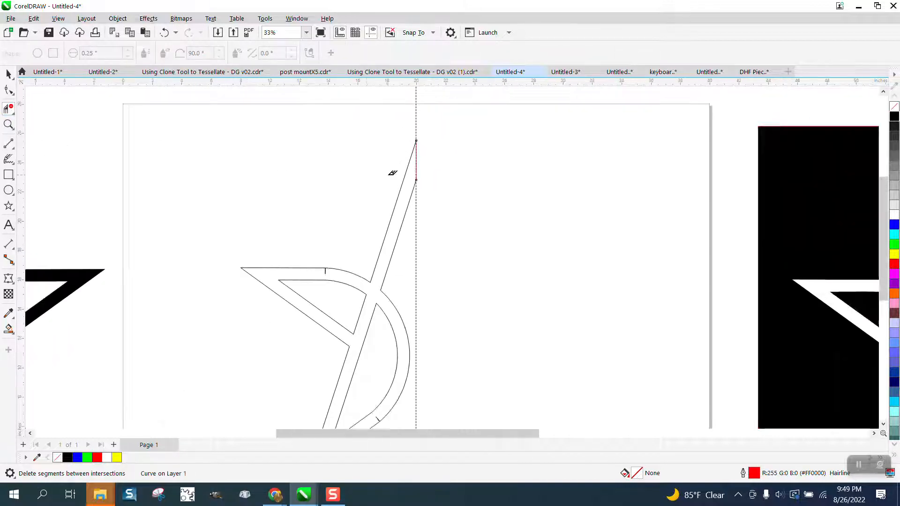
click(8, 124)
drag(297, 255, 396, 316)
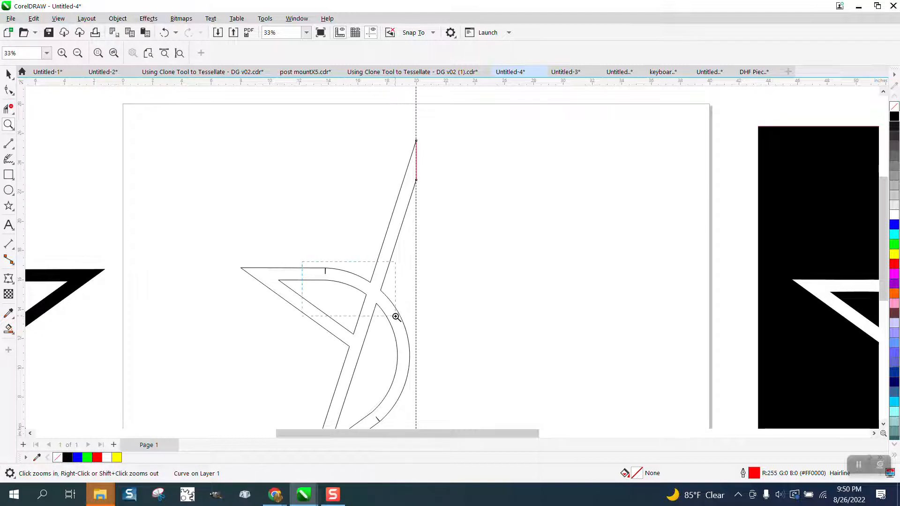
click(8, 90)
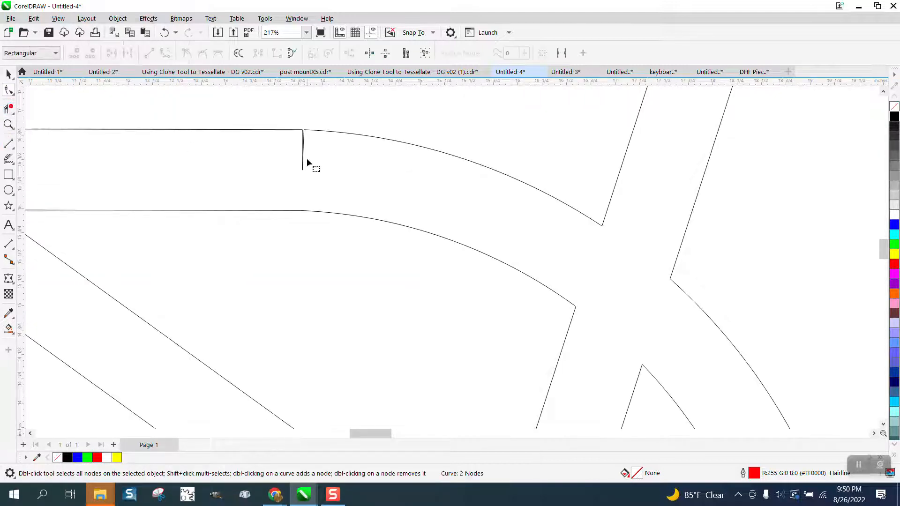
click(302, 168)
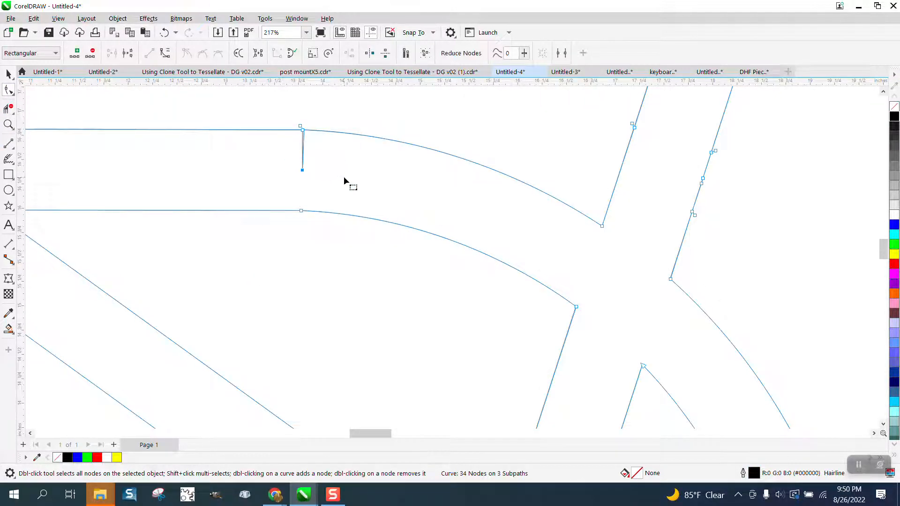
key(Delete)
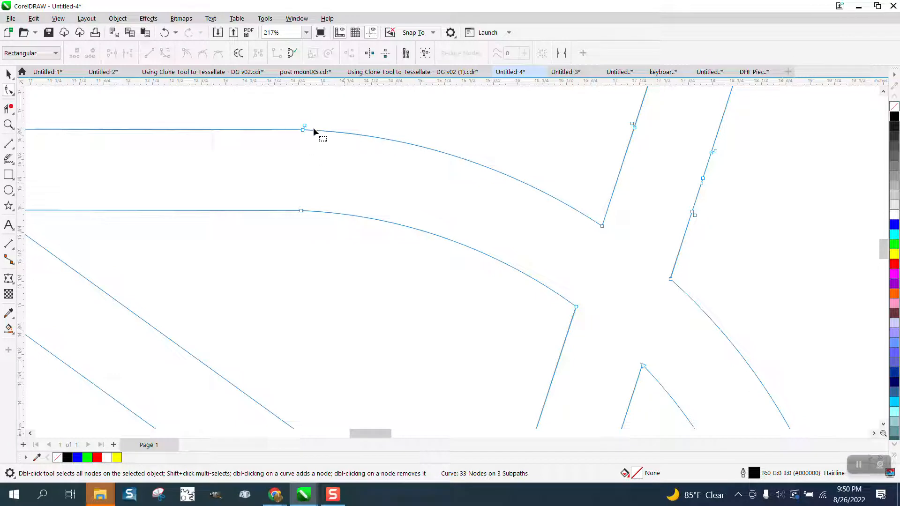
key(Delete)
Delete the stray spike's nodes where the arc meets the lower leg's outer edge
scroll(234, 134, down, 7)
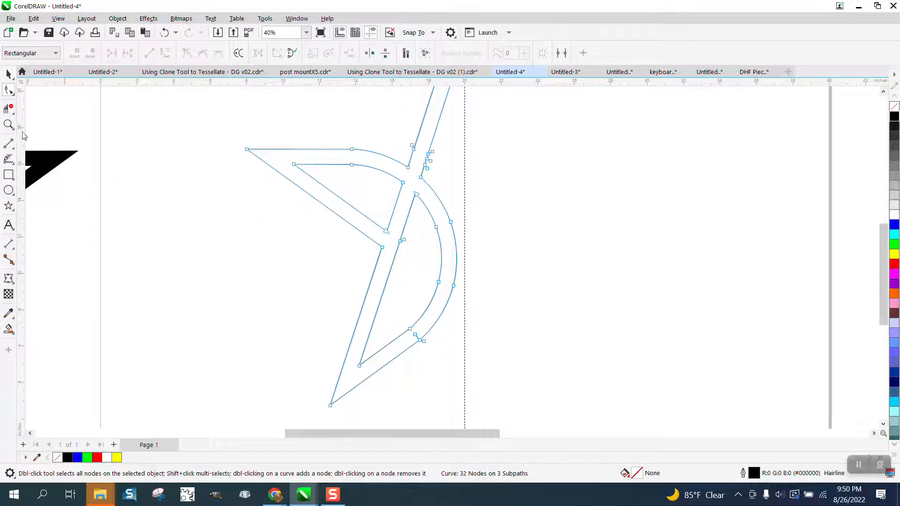
click(9, 124)
drag(466, 358, 476, 364)
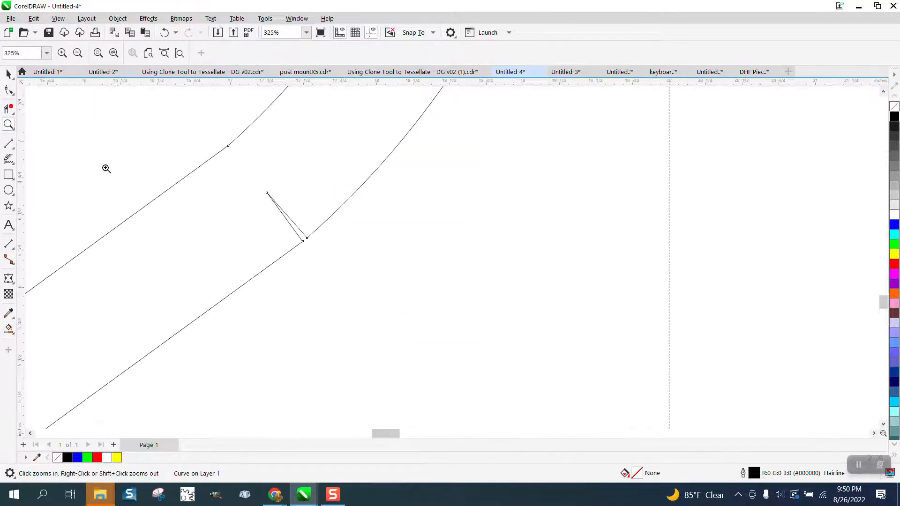
click(9, 90)
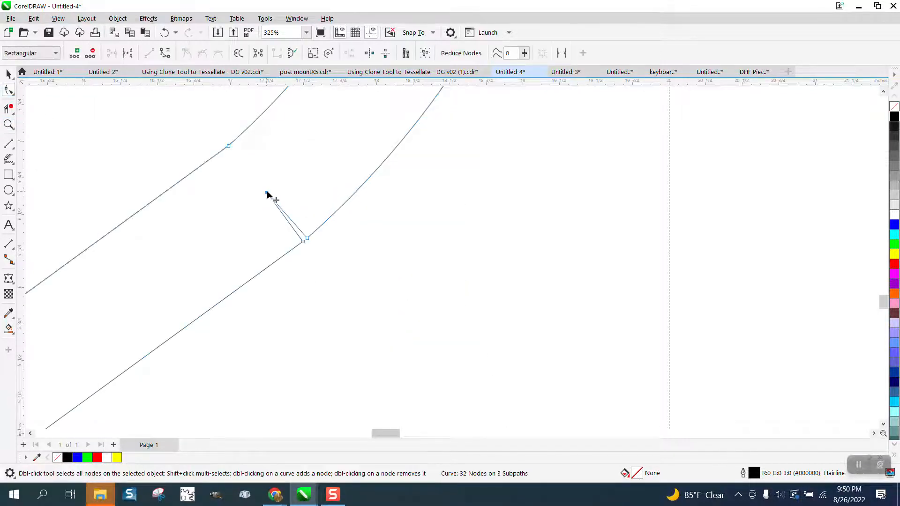
key(Delete)
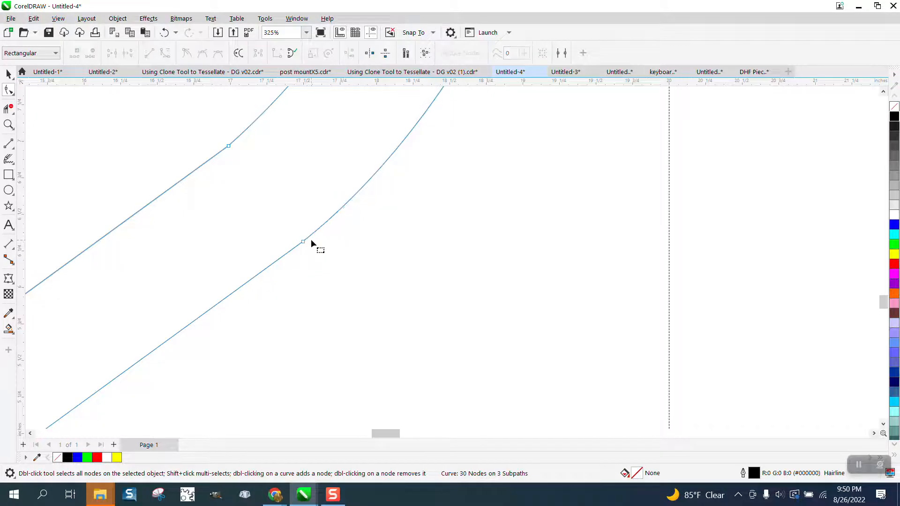
scroll(322, 233, down, 8)
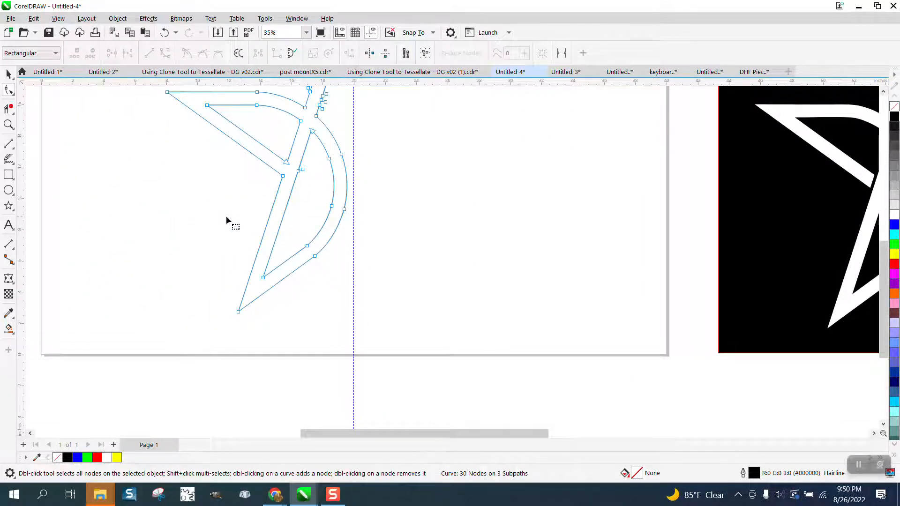
scroll(226, 215, down, 1)
click(8, 124)
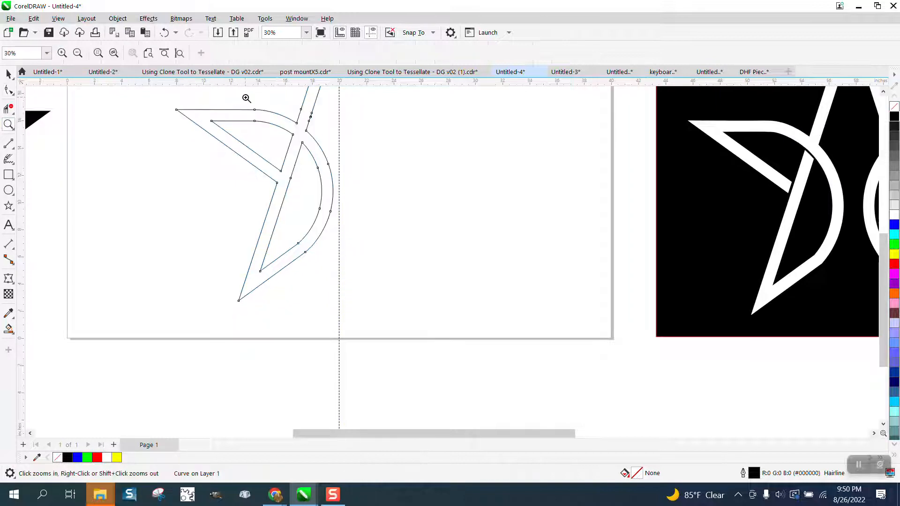
scroll(215, 161, down, 2)
click(9, 74)
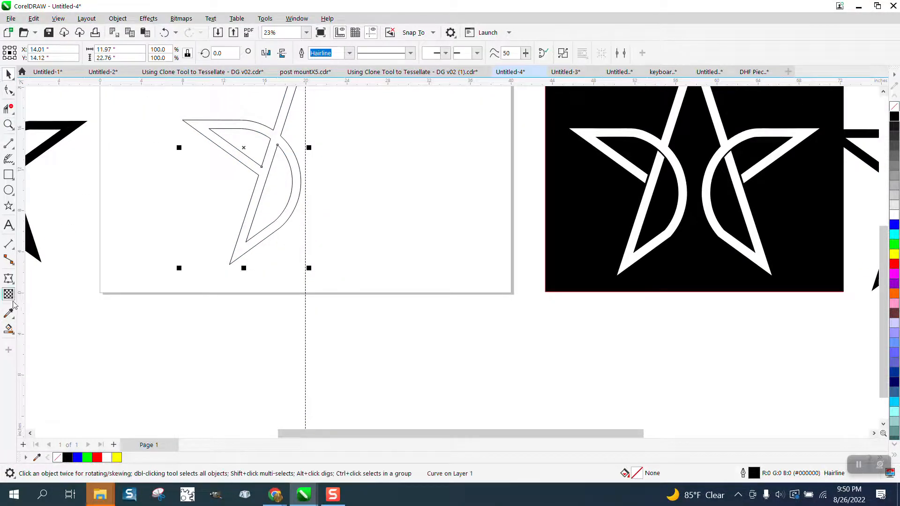
click(8, 329)
click(245, 242)
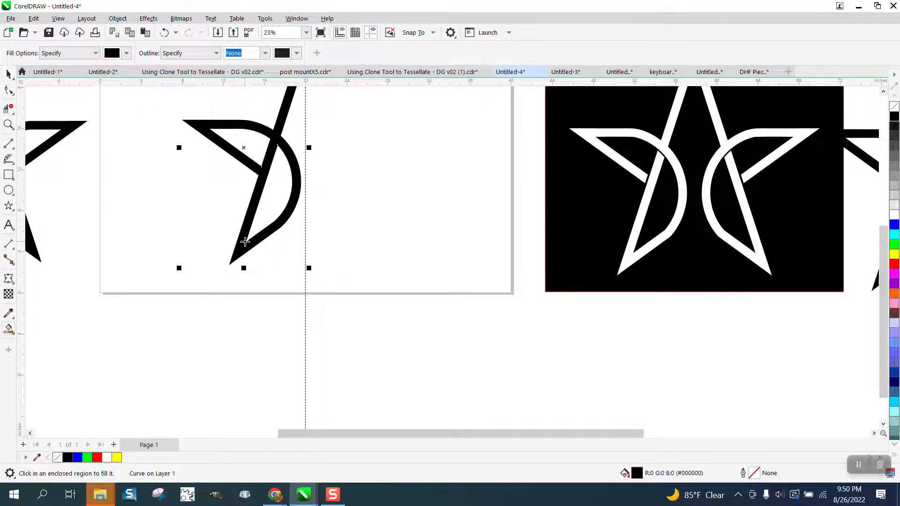
key(Right)
key(Right)
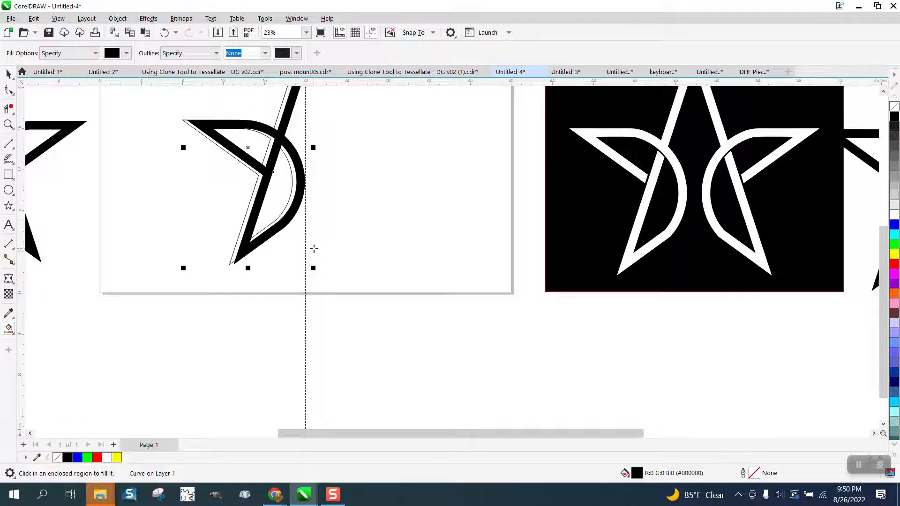
key(Delete)
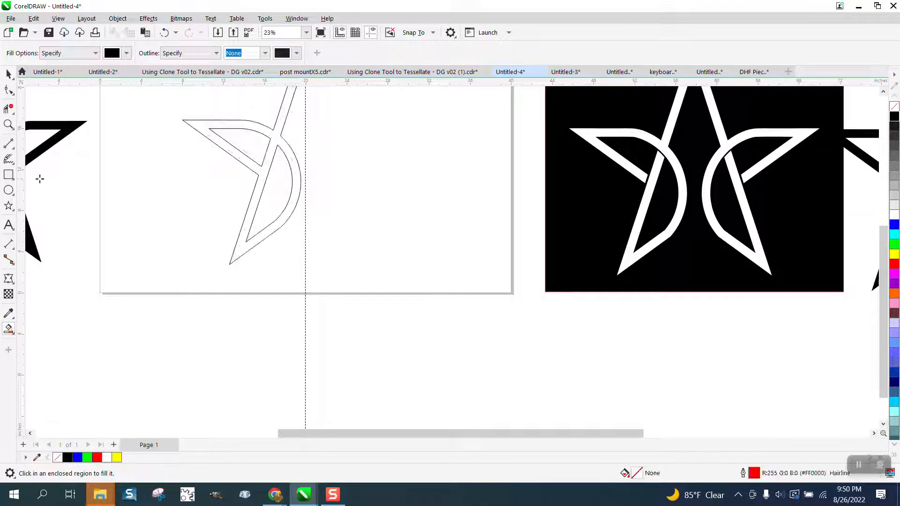
Set the nudge distance to 5 inches, then Smart Fill the half-star in black and shift the filled shape 15 inches right
click(9, 74)
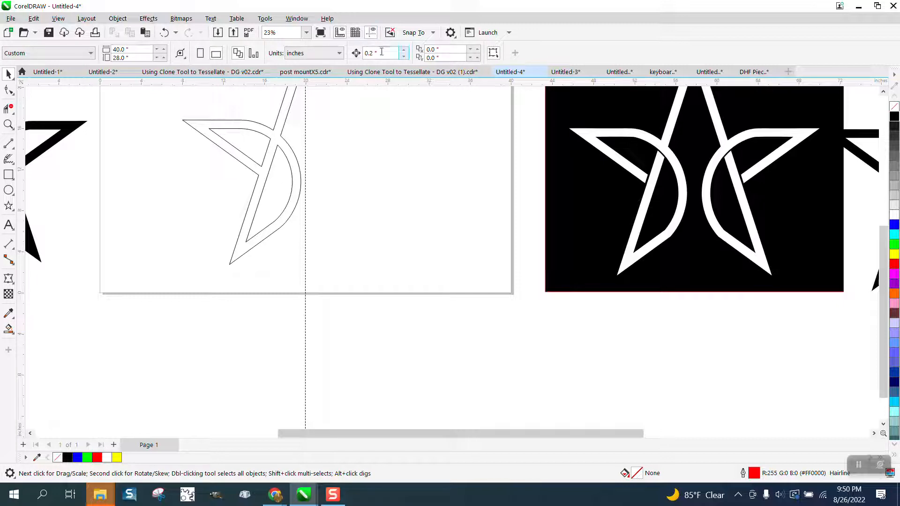
double_click(381, 52)
text(5)
click(8, 329)
click(259, 238)
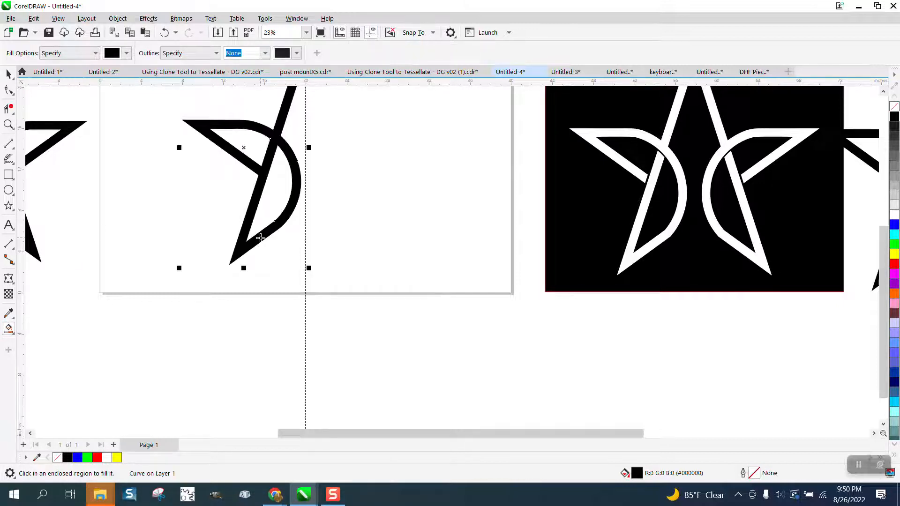
key(Right)
key(Right)
key(Right)
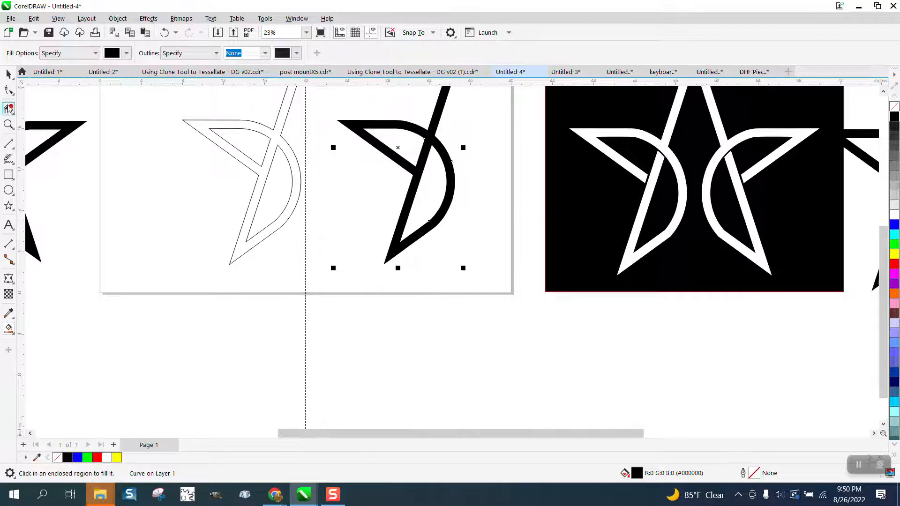
Delete the original unfilled half-star pieces and move the black half-star 15 inches left, back against the guideline
click(9, 73)
scroll(266, 255, down, 1)
key(space)
drag(205, 132, 313, 258)
key(Delete)
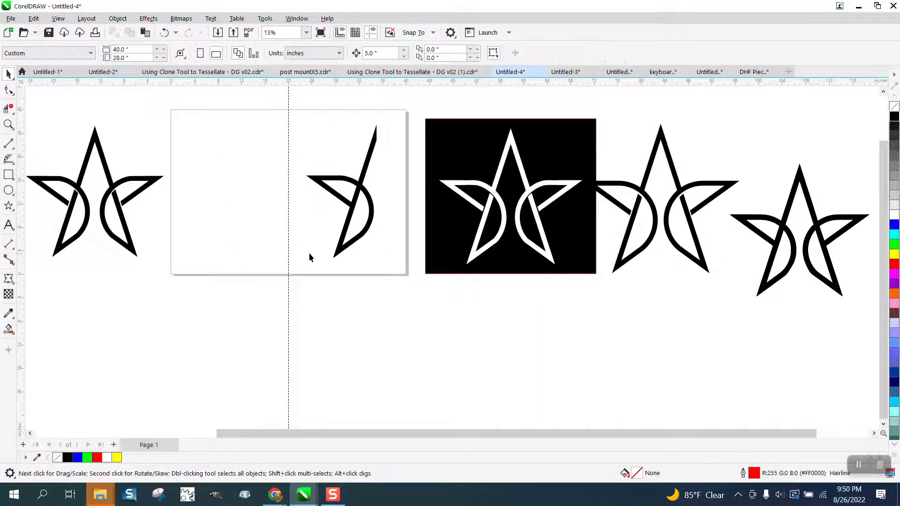
click(356, 186)
key(Left)
key(Left)
key(Left)
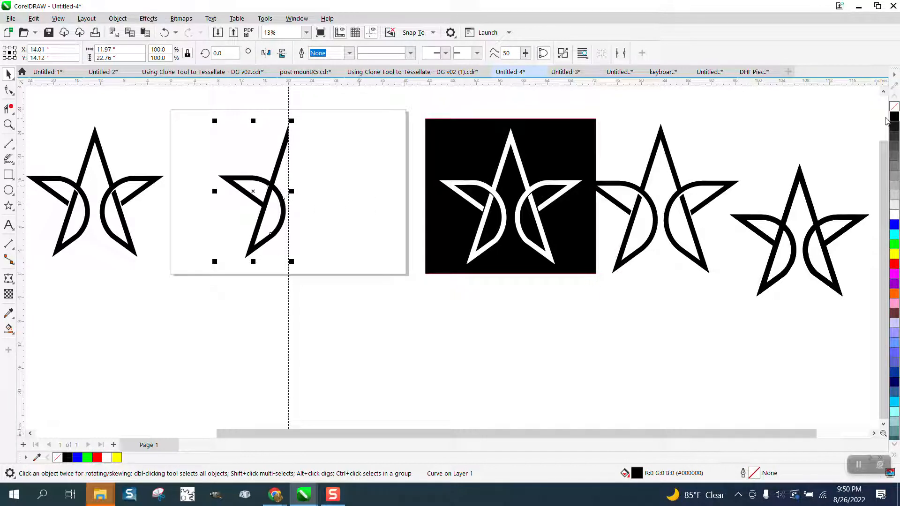
Replace the half-star's fill with a black hairline outline and mirror a copy horizontally to form the right half
click(894, 107)
right_click(894, 117)
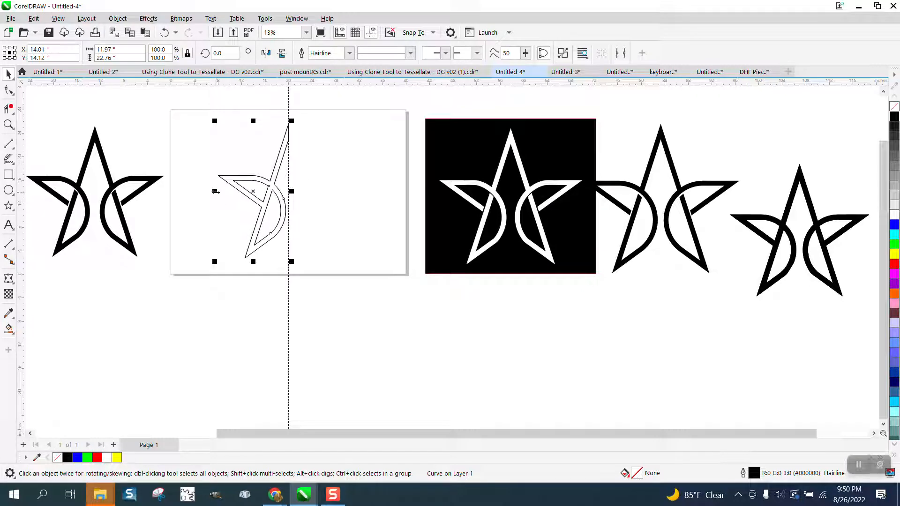
drag(216, 191, 369, 192)
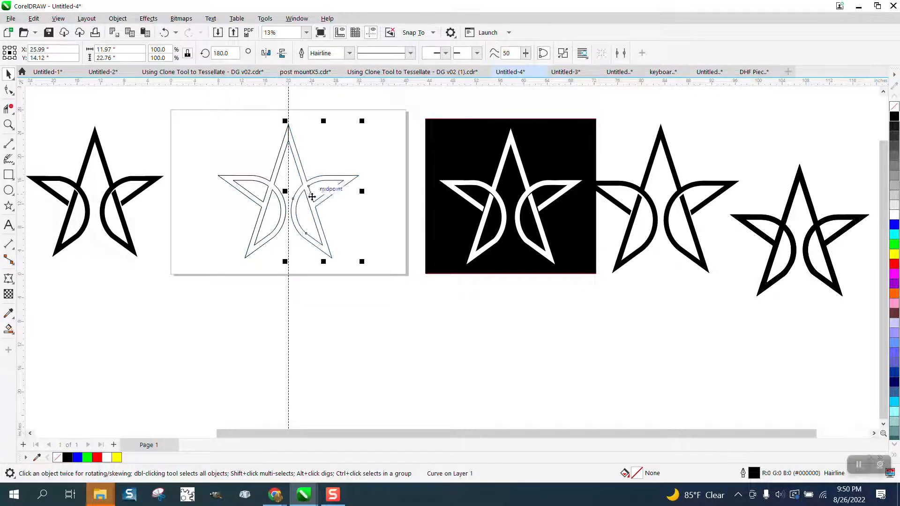
Delete the vertical segments separating the two halves at the star's upper tip with Virtual Segment Delete
click(8, 125)
drag(333, 165, 332, 166)
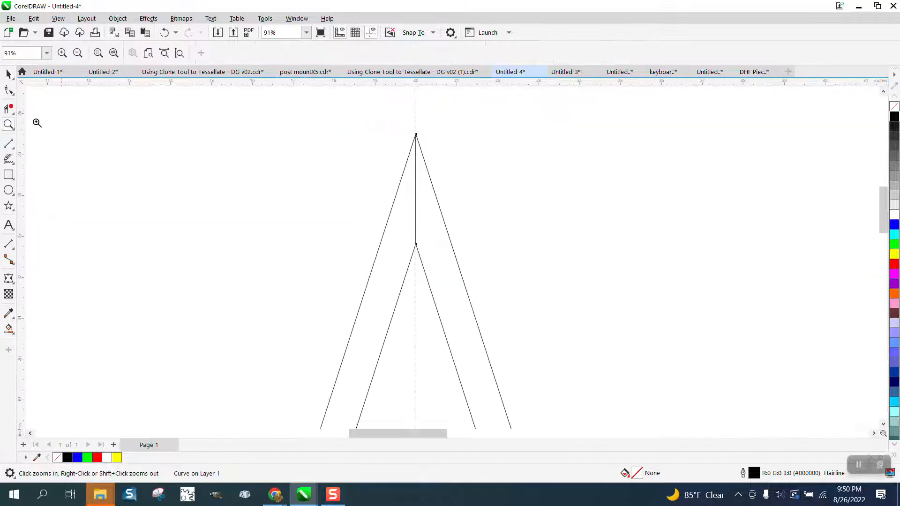
click(9, 109)
click(418, 188)
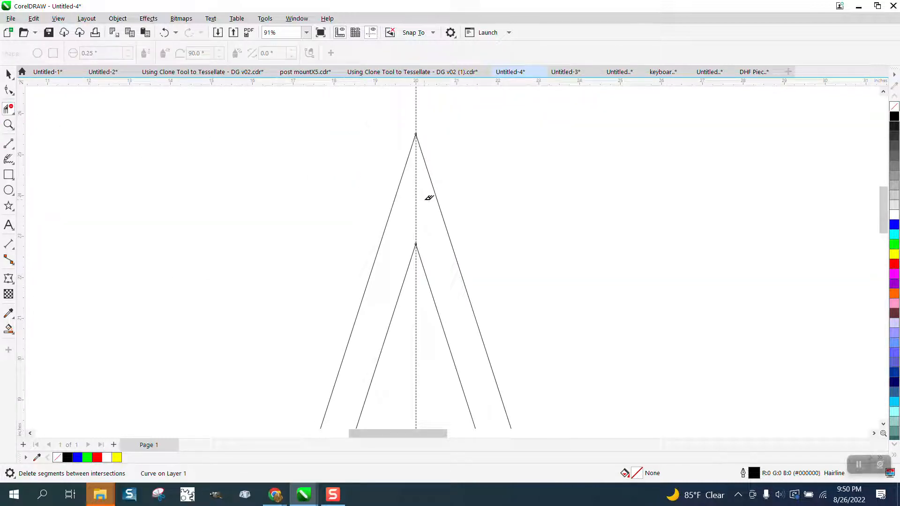
scroll(280, 155, down, 5)
scroll(262, 149, down, 2)
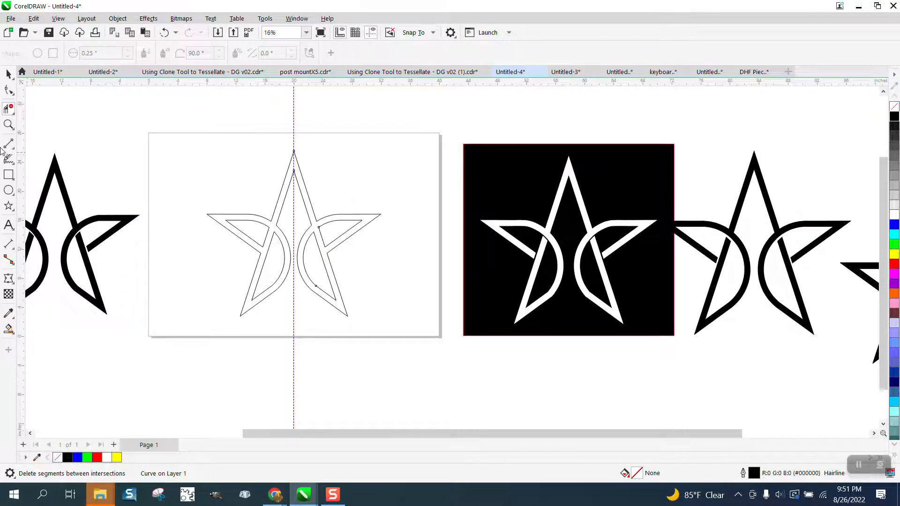
Draw a 2-Point Line across the open inner end of the star's right arm, joining its two corner nodes
click(9, 124)
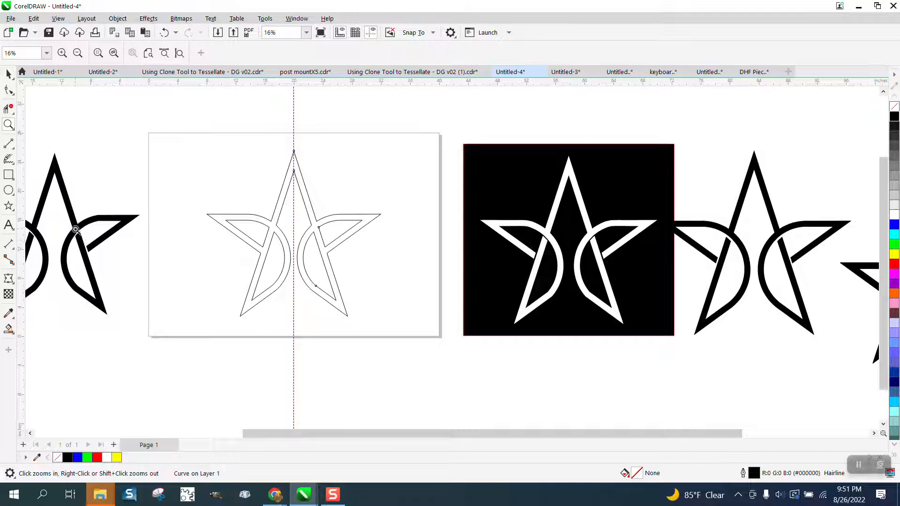
drag(65, 218, 126, 271)
scroll(204, 207, down, 3)
double_click(8, 124)
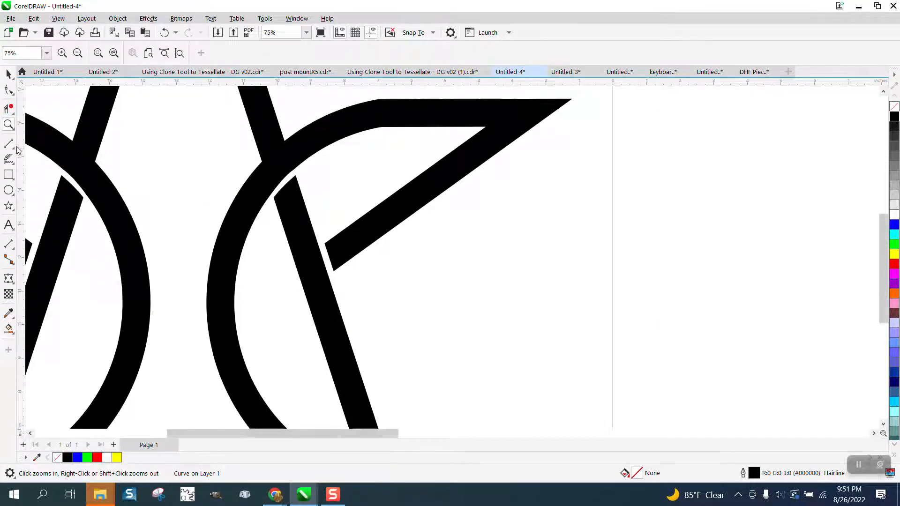
drag(346, 204, 396, 249)
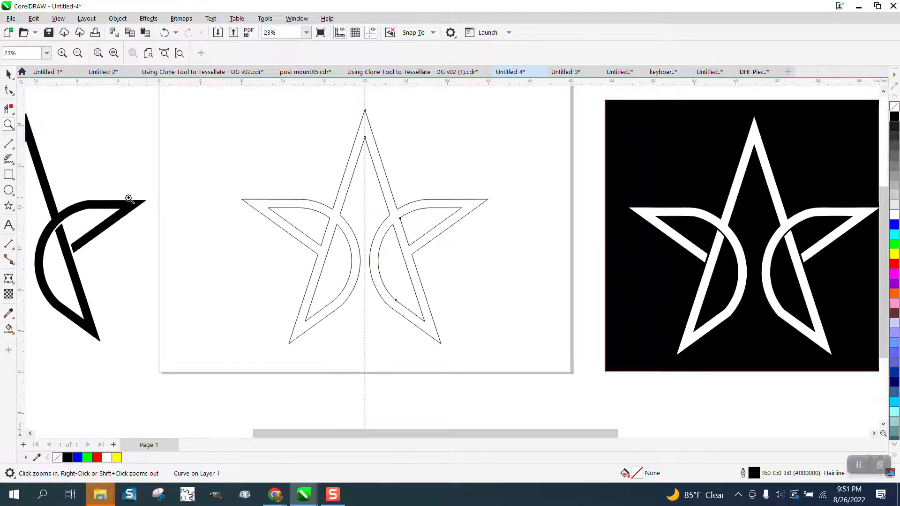
drag(370, 196, 427, 269)
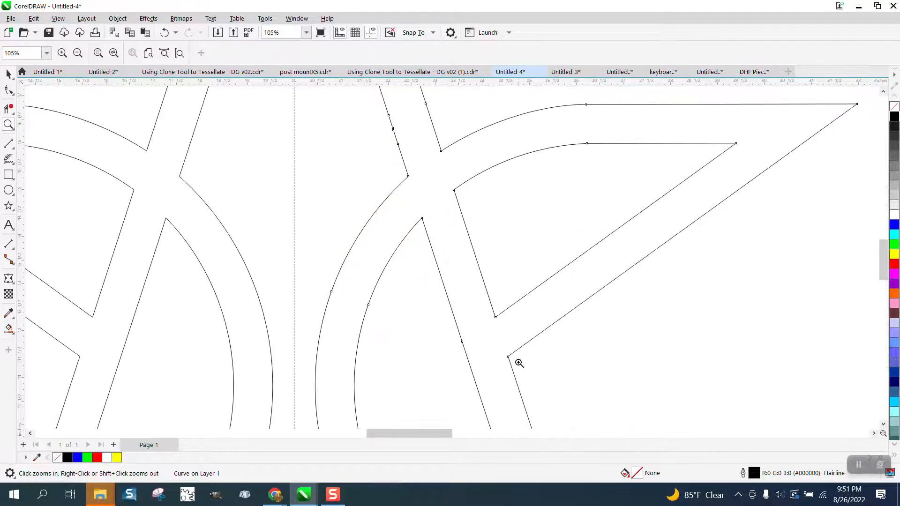
click(13, 148)
click(50, 156)
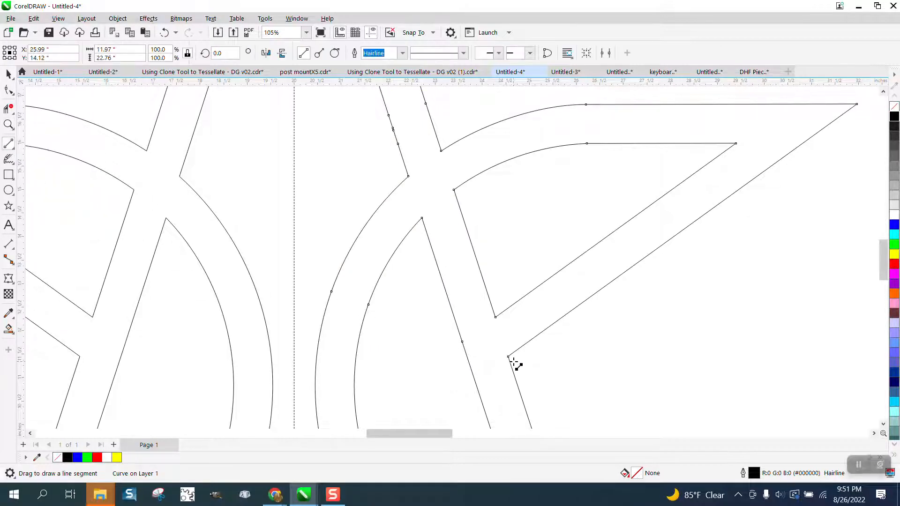
drag(509, 357, 496, 317)
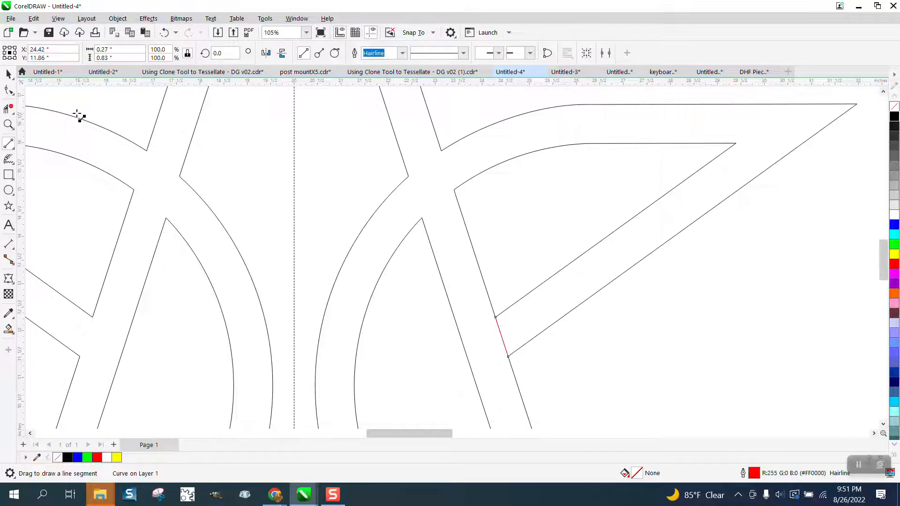
Set the nudge distance to 0.02 inches and try nudging the short line at the right arm's end sideways
click(8, 74)
click(245, 99)
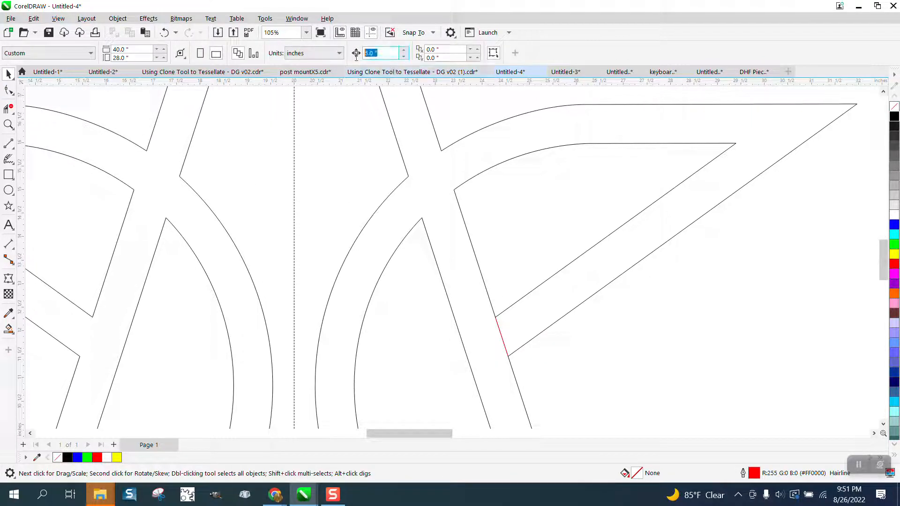
text(.02)
click(500, 336)
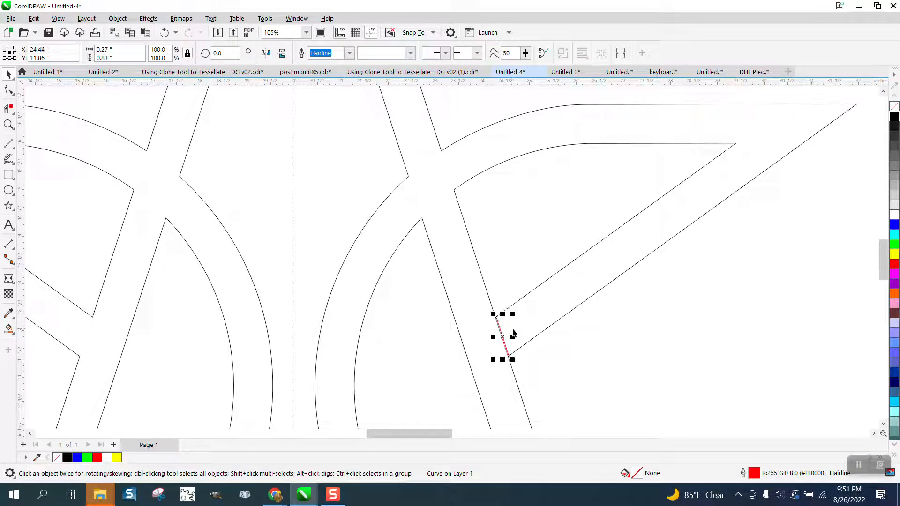
key(Left)
key(Escape)
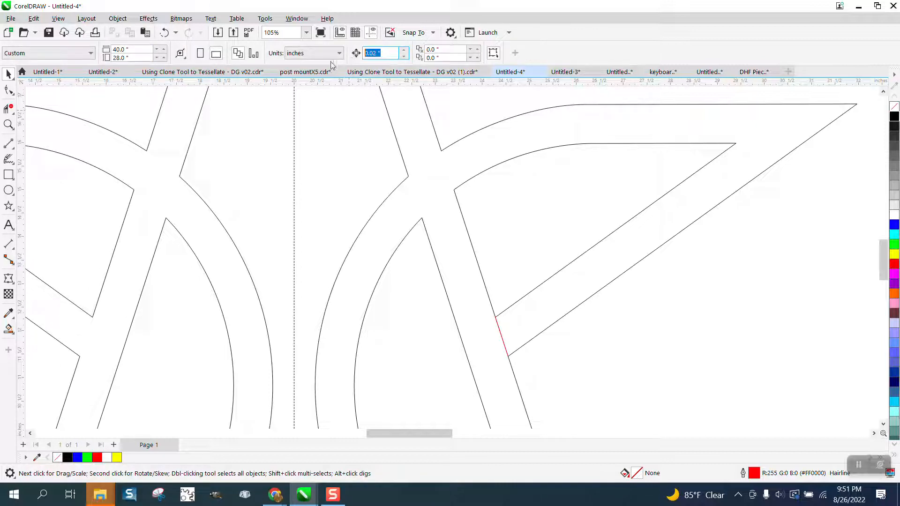
Set the nudge distance to 0.2 inches and offset a duplicate of the arm's closing line 0.2 inches right
text(.2)
click(500, 337)
key(KP_Add)
key(Right)
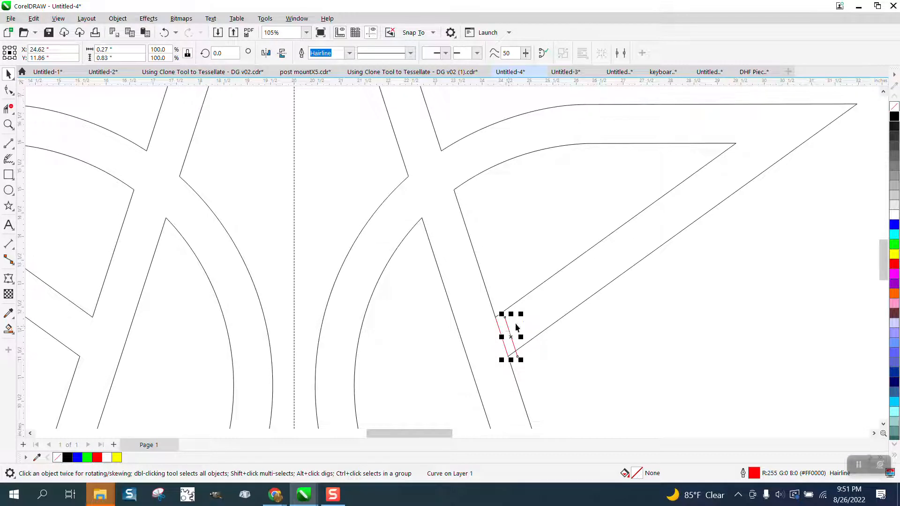
Extend the duplicated line's upper end past the arm's upper edge along its slope, to about 1.23 inches in total height
click(8, 124)
drag(446, 253, 651, 428)
click(8, 89)
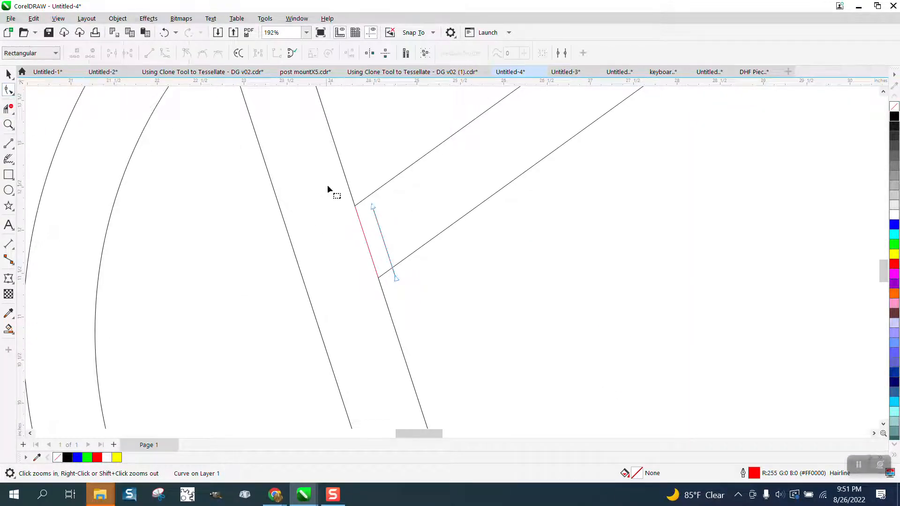
drag(372, 206, 360, 171)
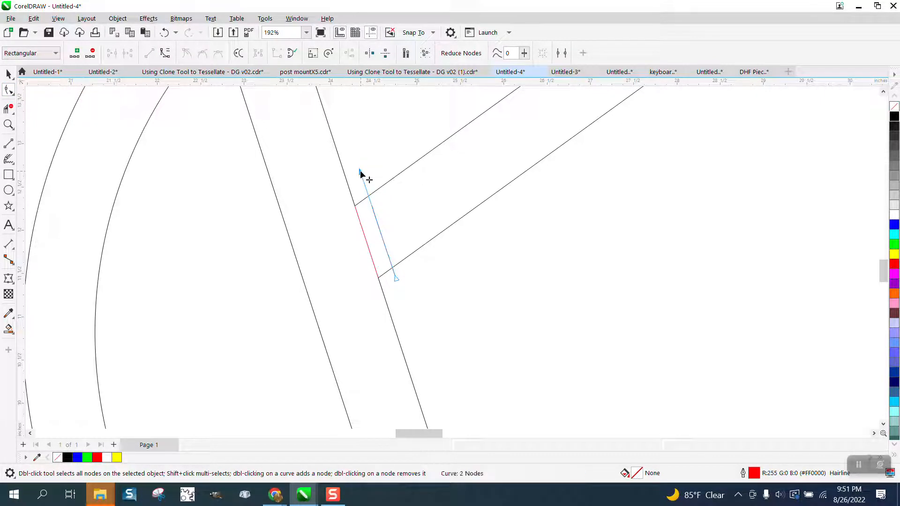
Draw a 3-Point Curve across the right leg's open upper end, continuing the inner arc between its two corner nodes
scroll(361, 194, down, 5)
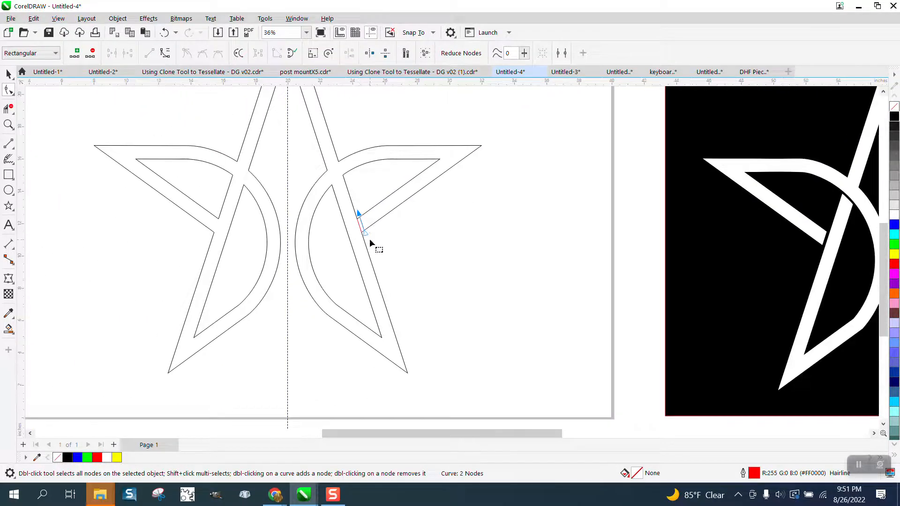
scroll(361, 250, down, 1)
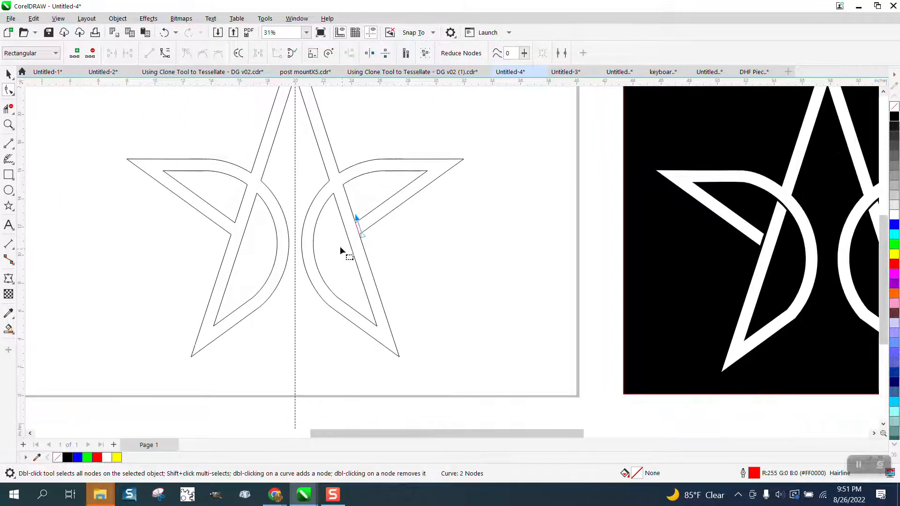
click(9, 124)
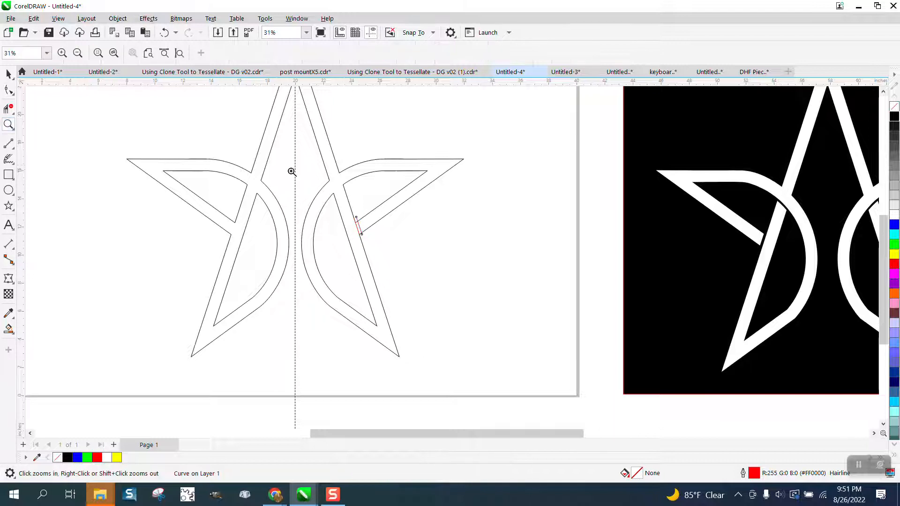
drag(292, 171, 415, 241)
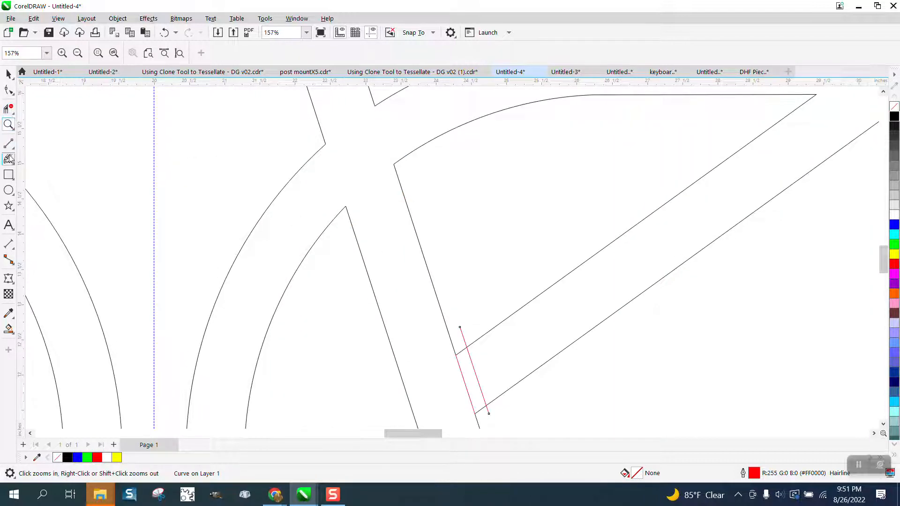
click(14, 148)
click(14, 151)
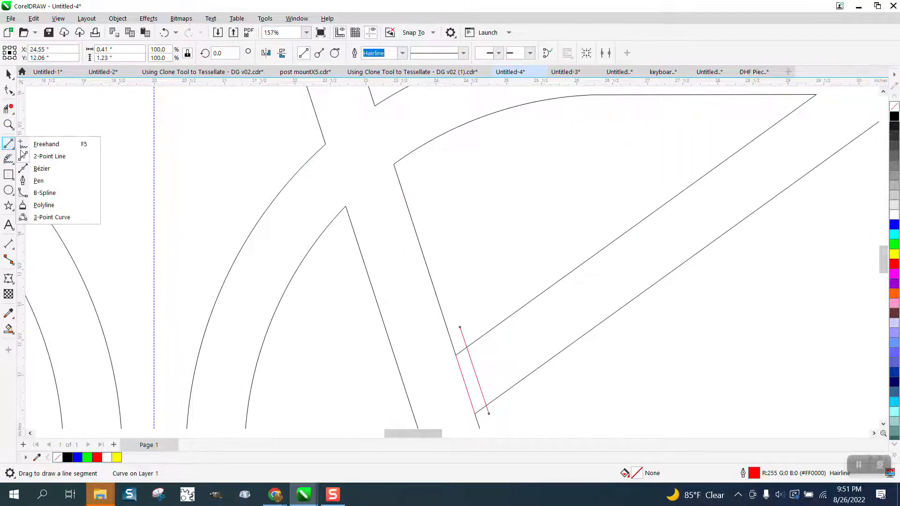
click(67, 220)
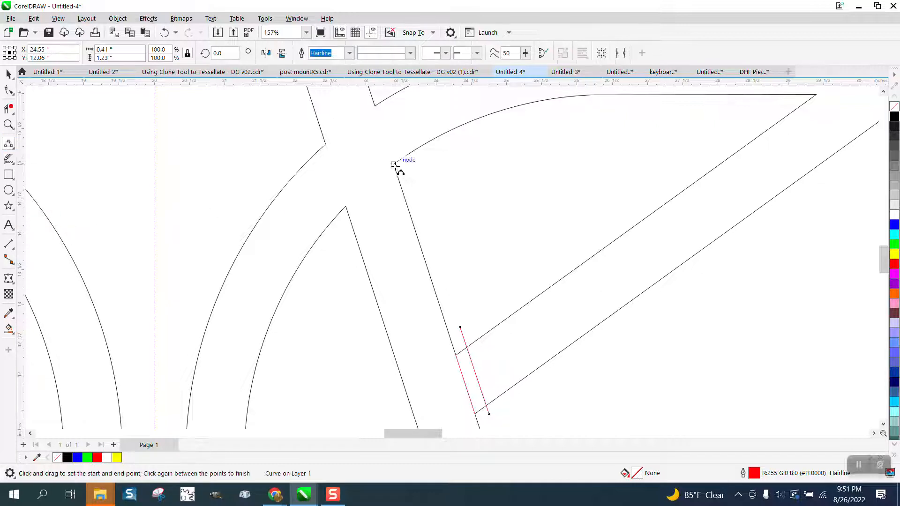
drag(394, 165, 347, 206)
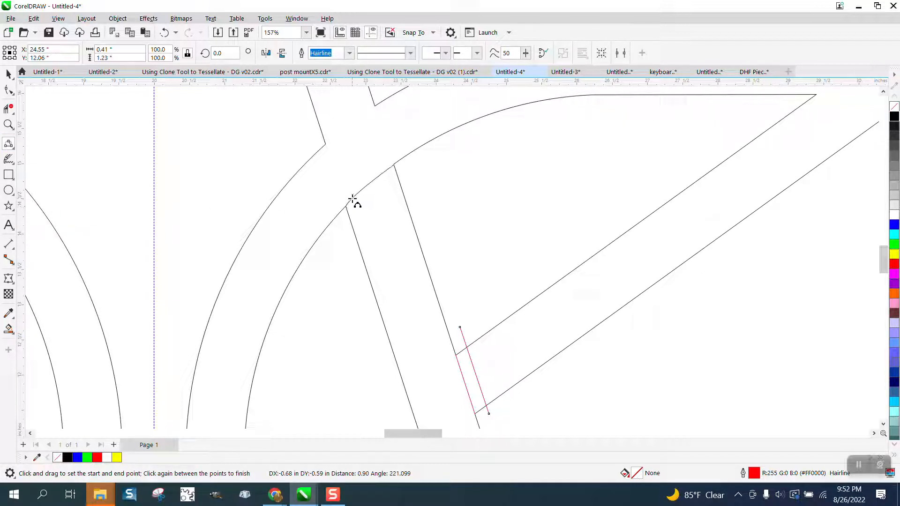
click(353, 197)
Duplicate the bridging curve 0.2 inches lower and enlarge the copy to about 121.9% so it crosses both leg edges
click(9, 74)
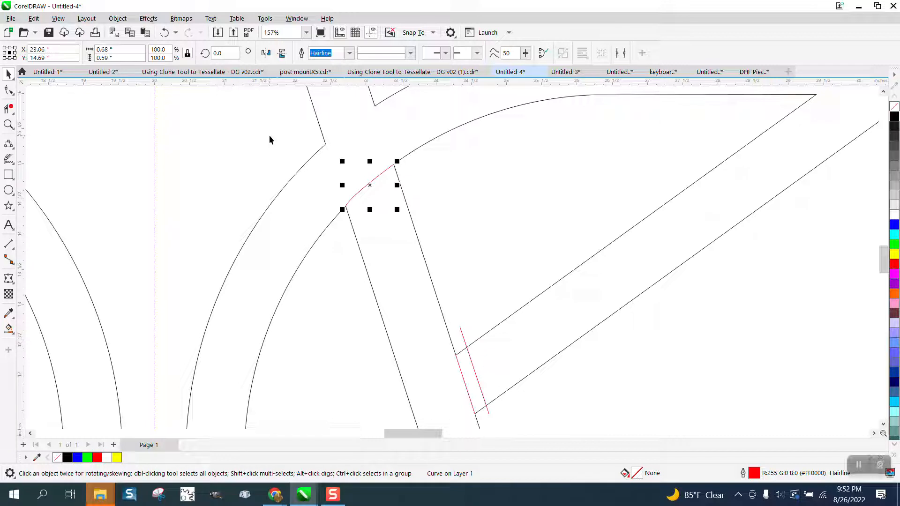
key(plus)
key(Down)
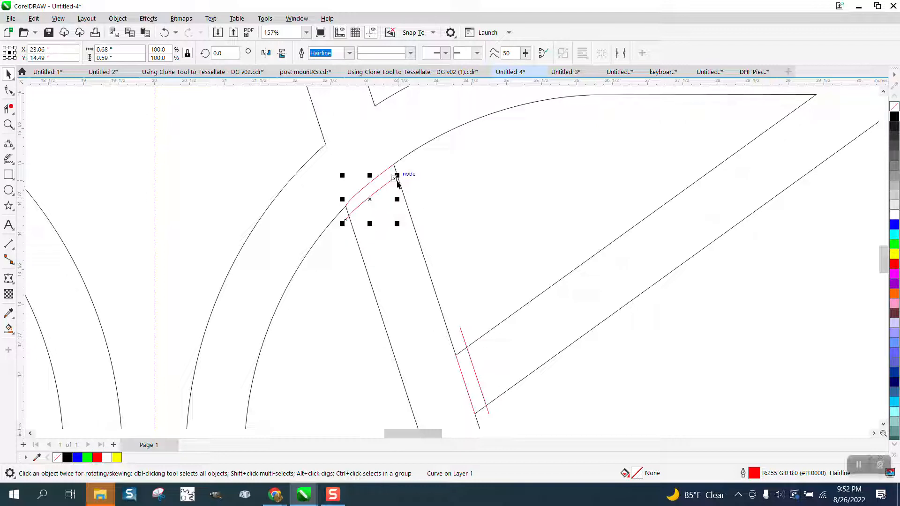
drag(396, 176, 411, 166)
Draw a vertical 2-Point Line along the guideline from the star's inner apex to its outer apex
scroll(306, 161, down, 5)
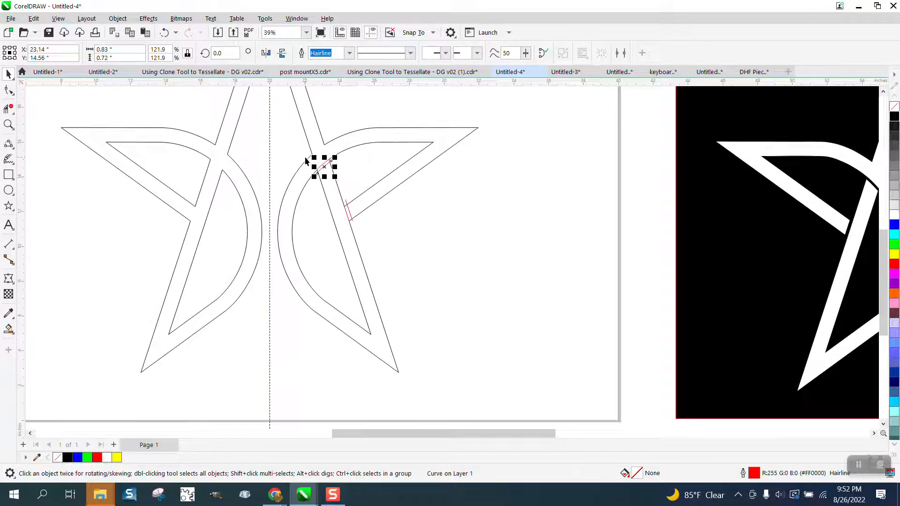
scroll(367, 211, down, 3)
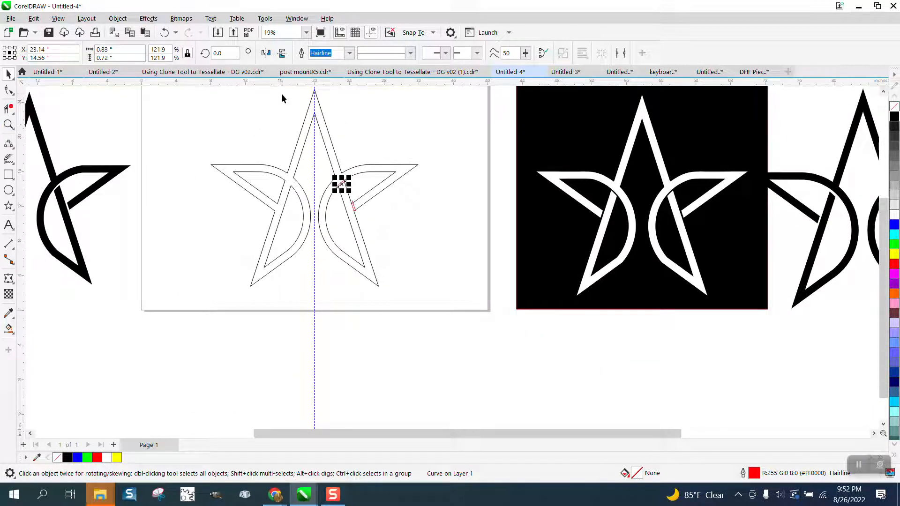
click(9, 124)
right_click(295, 113)
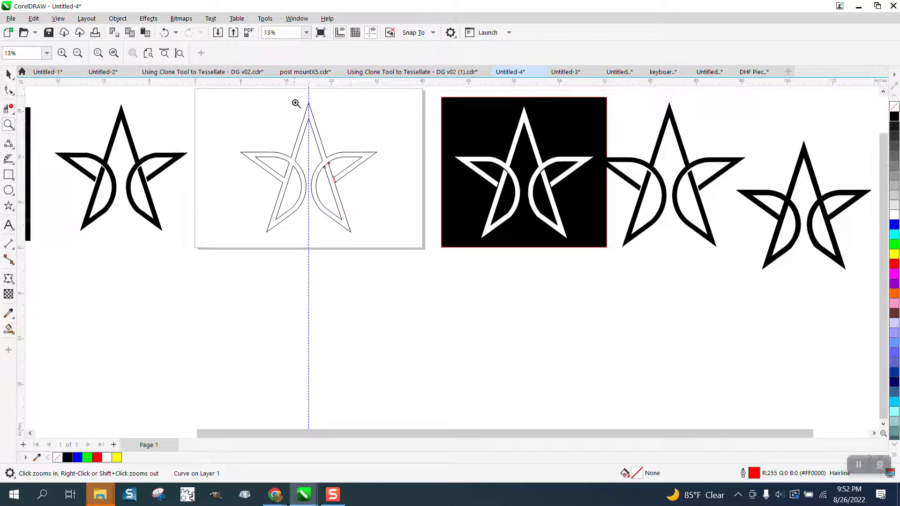
drag(296, 103, 352, 149)
click(15, 165)
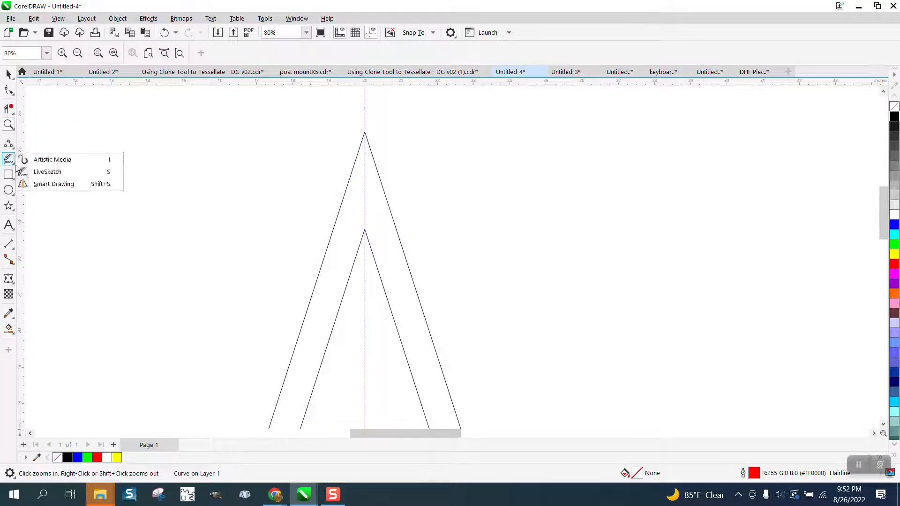
click(11, 147)
click(47, 157)
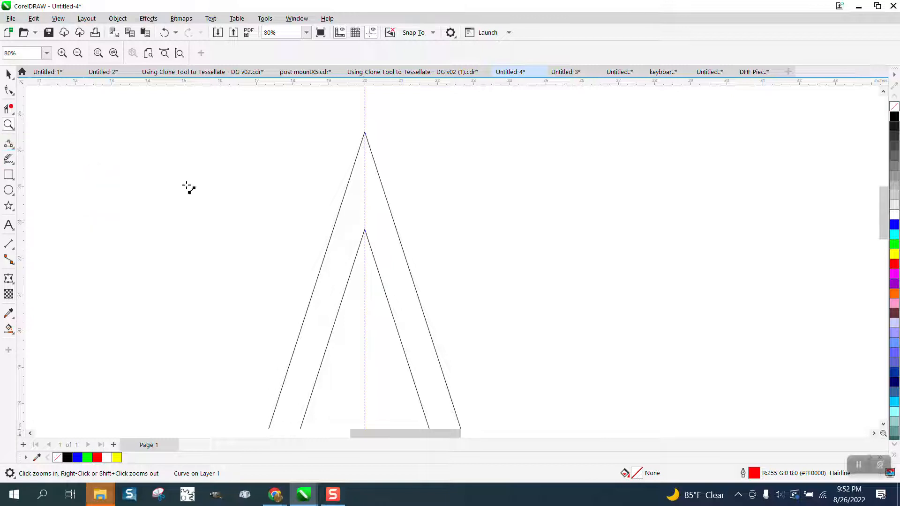
drag(365, 230, 366, 134)
scroll(275, 146, down, 5)
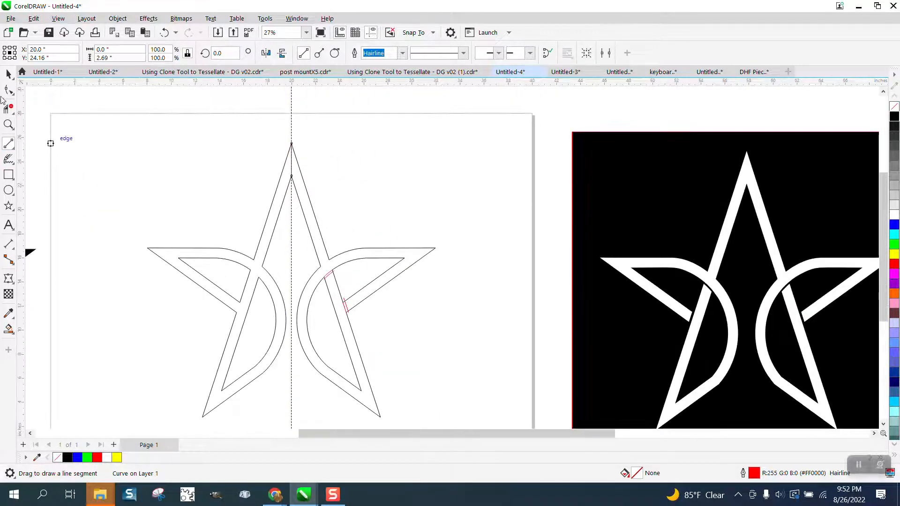
click(9, 74)
Smart Fill the right half of the star in black with no outline
scroll(151, 155, down, 1)
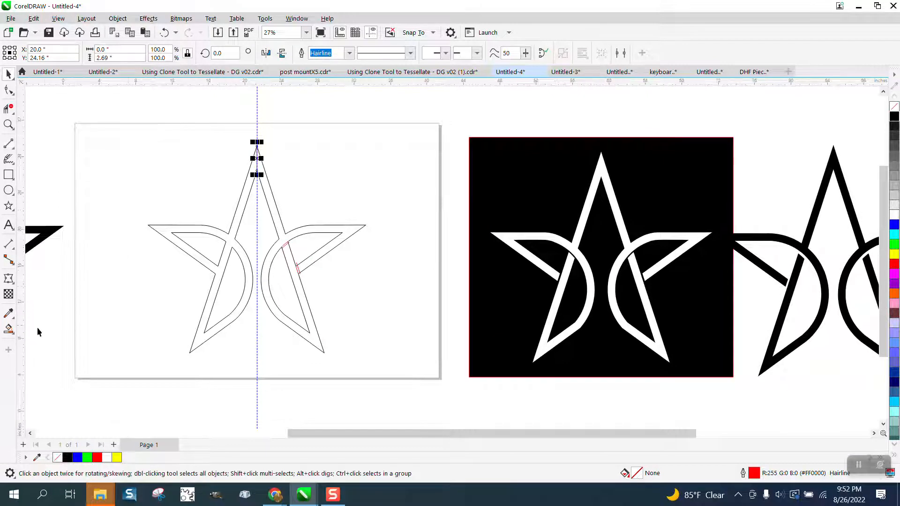
click(9, 329)
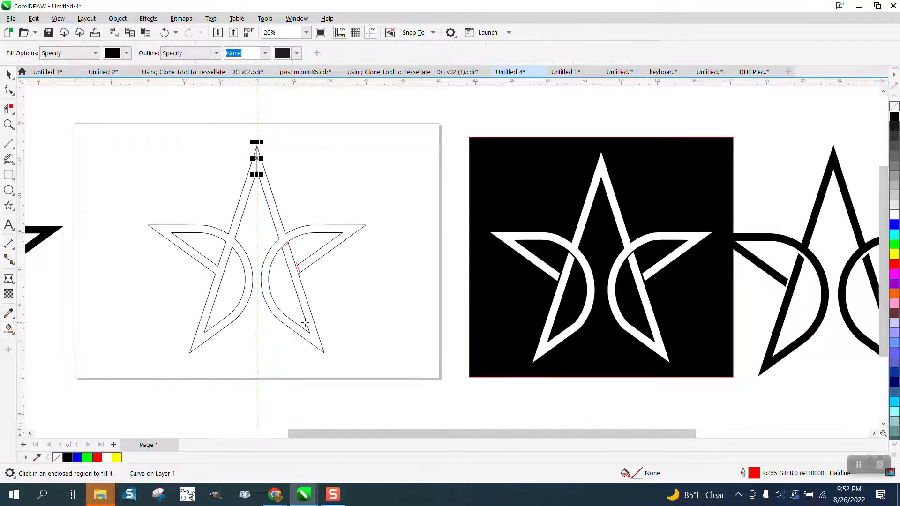
click(295, 233)
scroll(294, 233, down, 1)
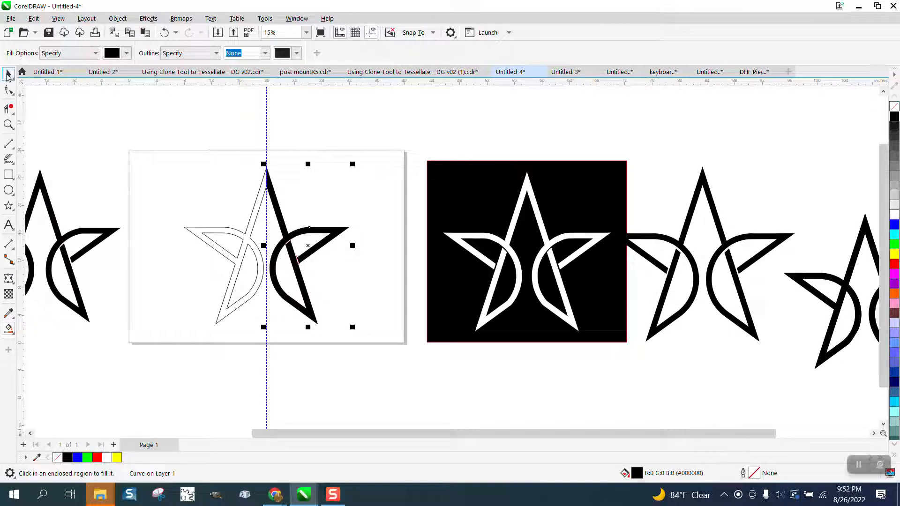
Set the nudge distance to 10 inches and shift the black half-star 10 inches right, off the outlines
click(9, 74)
click(307, 110)
click(375, 53)
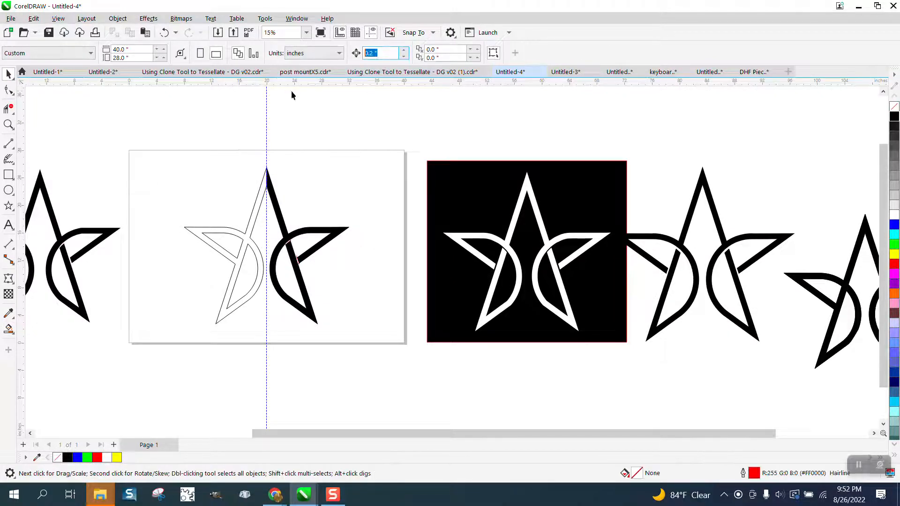
text(10)
click(347, 230)
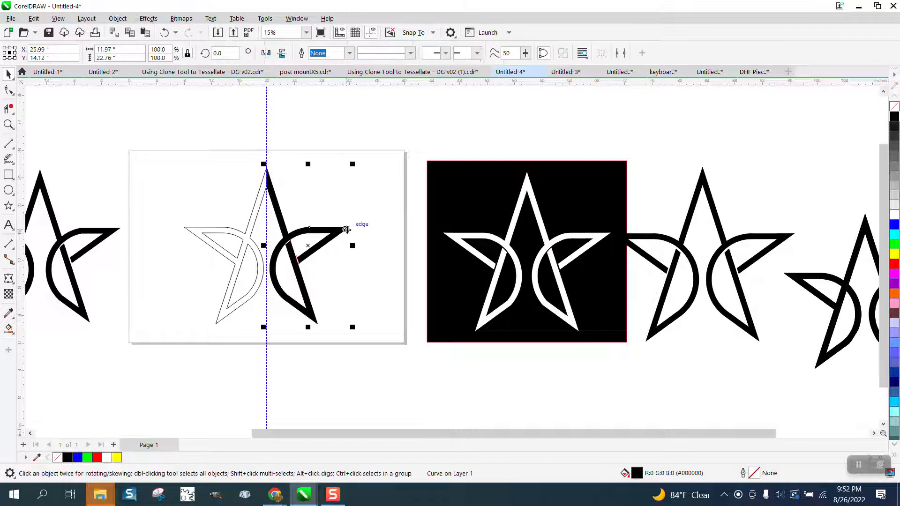
key(Right)
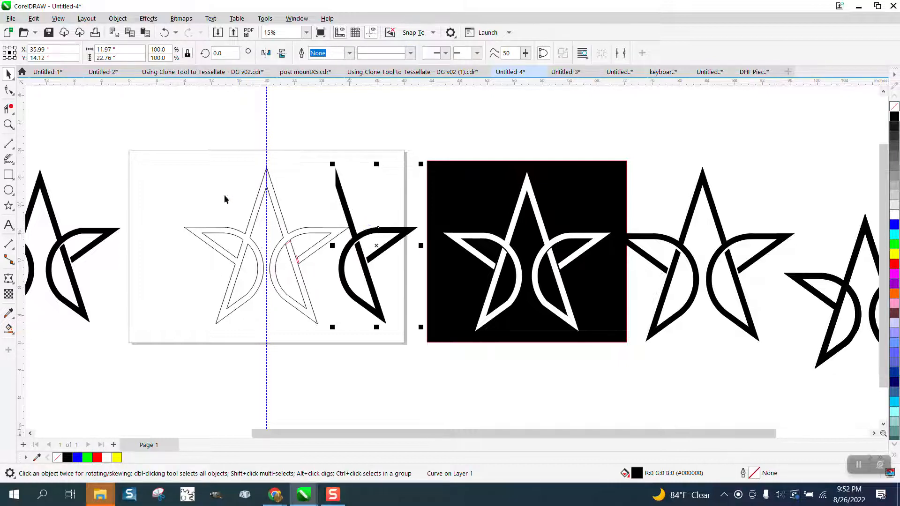
Delete the leftover star outlines and construction lines, and move the black half-star 10 inches left, back against the guideline
click(355, 340)
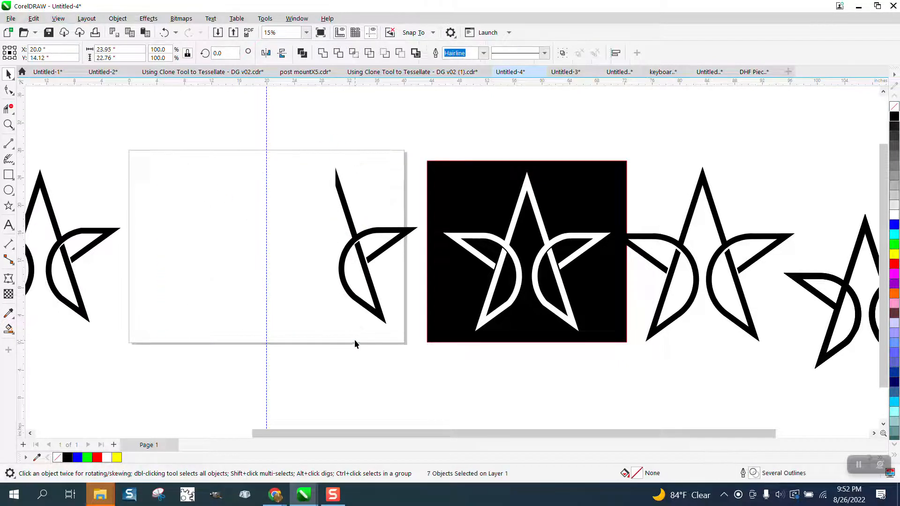
click(390, 248)
key(Left)
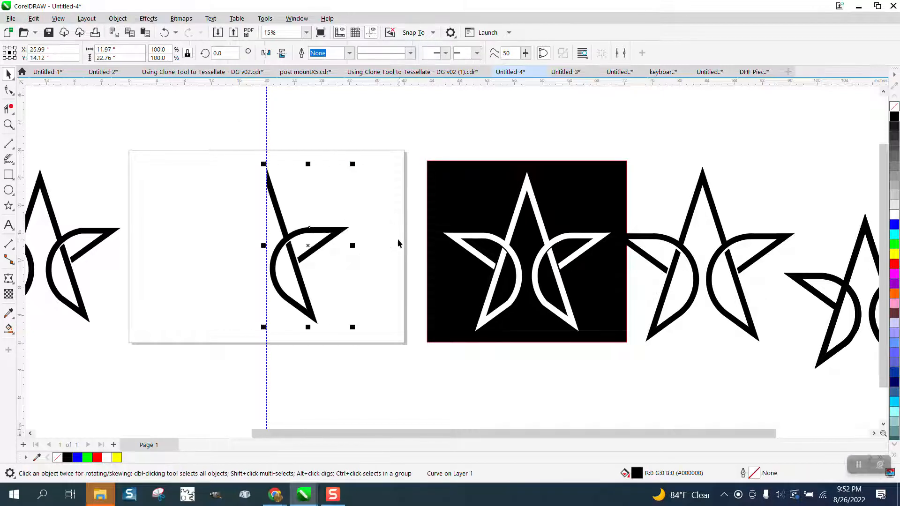
Remove the half-star's fill, give it a black outline, and mirror a copy across the vertical guideline to complete the star
click(894, 107)
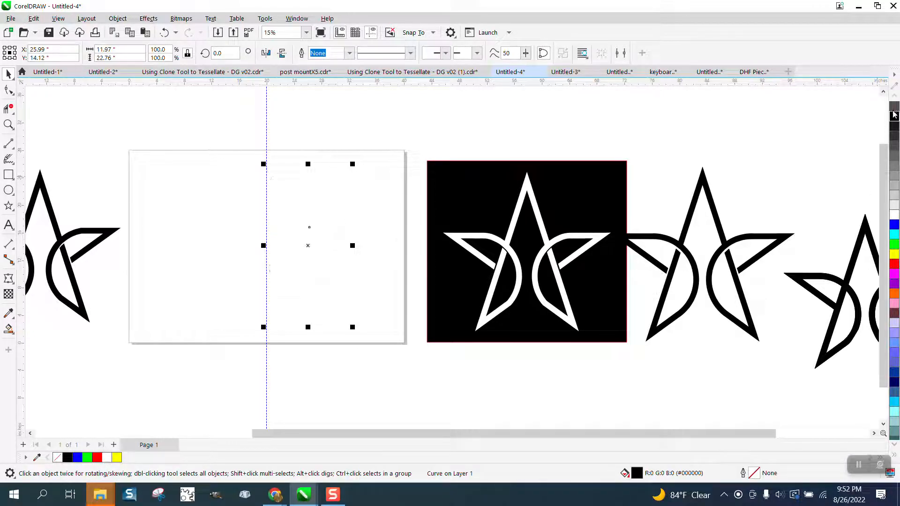
right_click(895, 117)
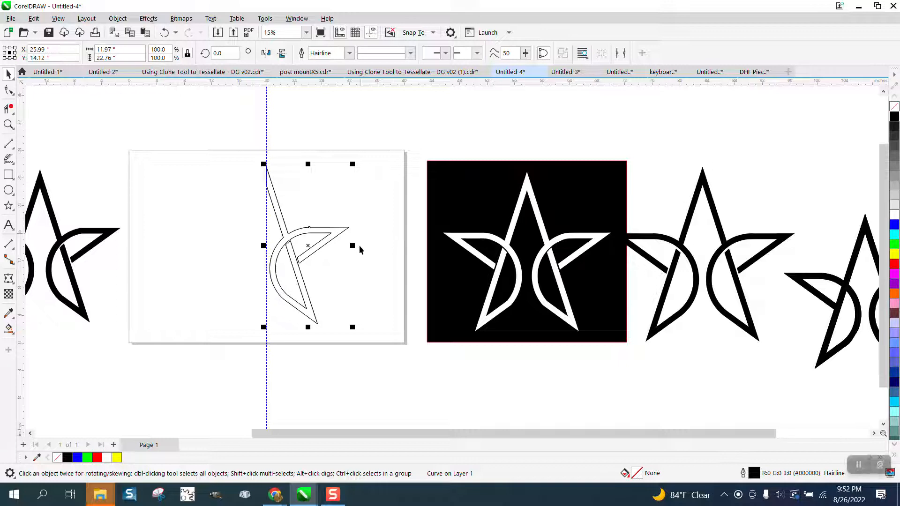
drag(353, 246, 181, 246)
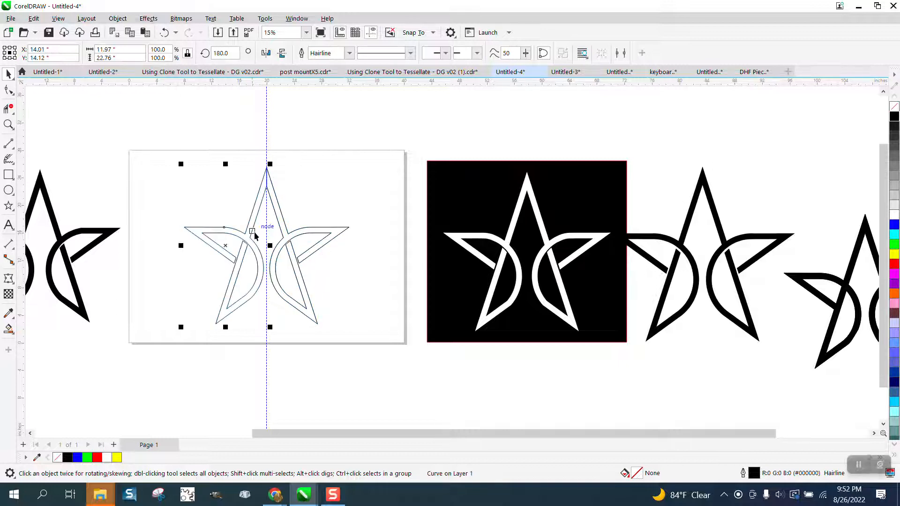
Smart Fill the complete star shape in black with no outline
click(8, 108)
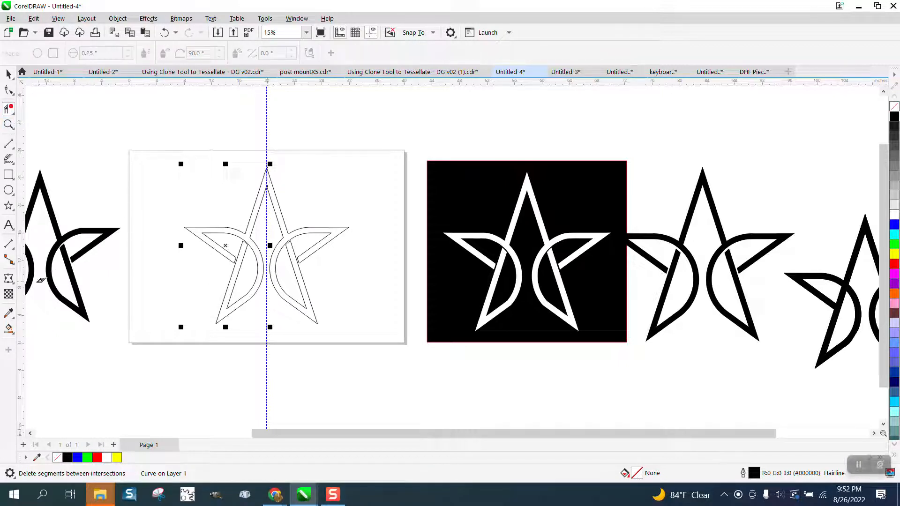
click(8, 329)
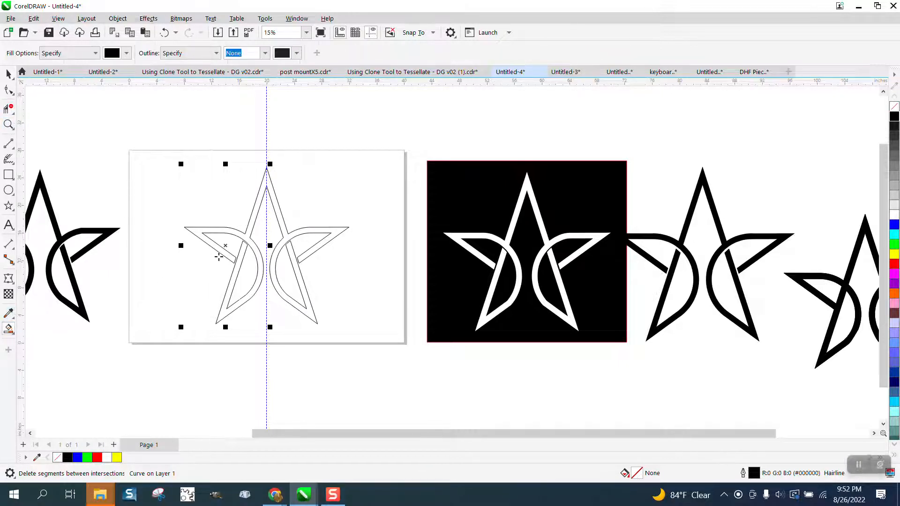
click(268, 181)
scroll(300, 216, down, 1)
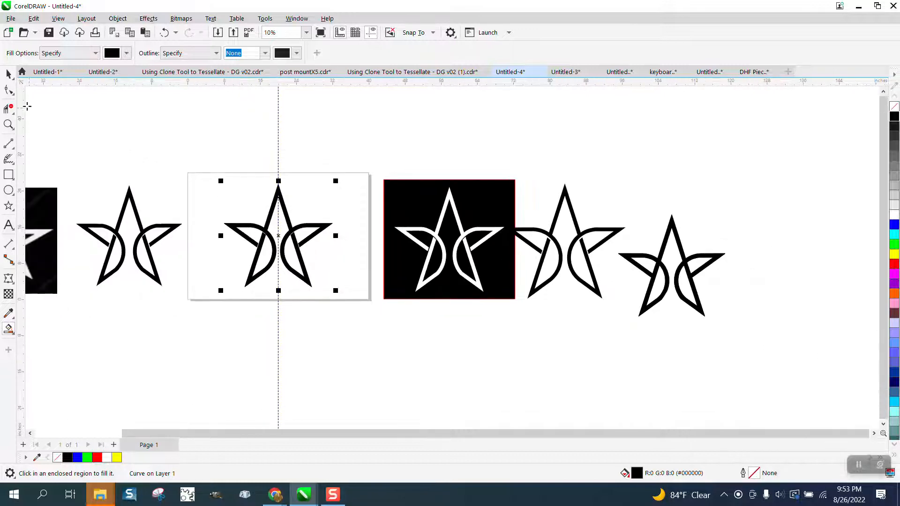
Move the black star aside, delete the two hairline half-star outlines, and move the black star back onto the page
click(9, 74)
drag(262, 226, 186, 147)
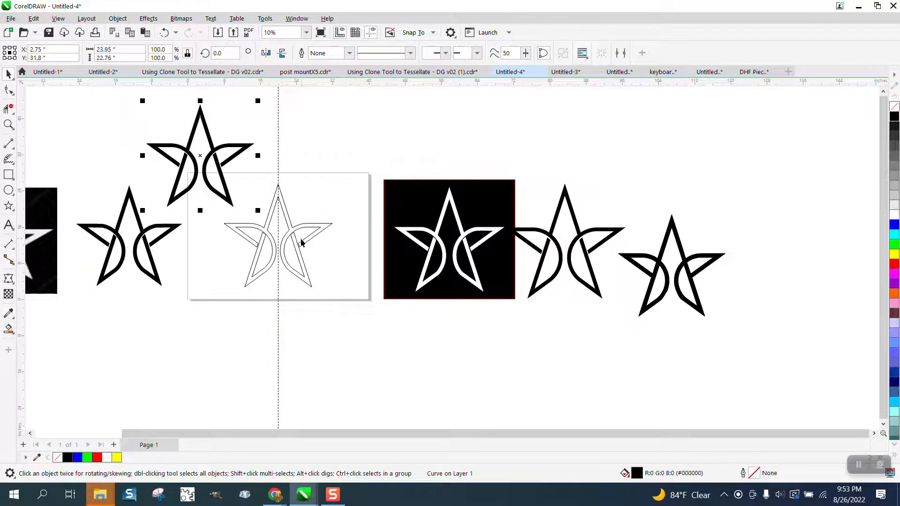
drag(329, 180, 217, 304)
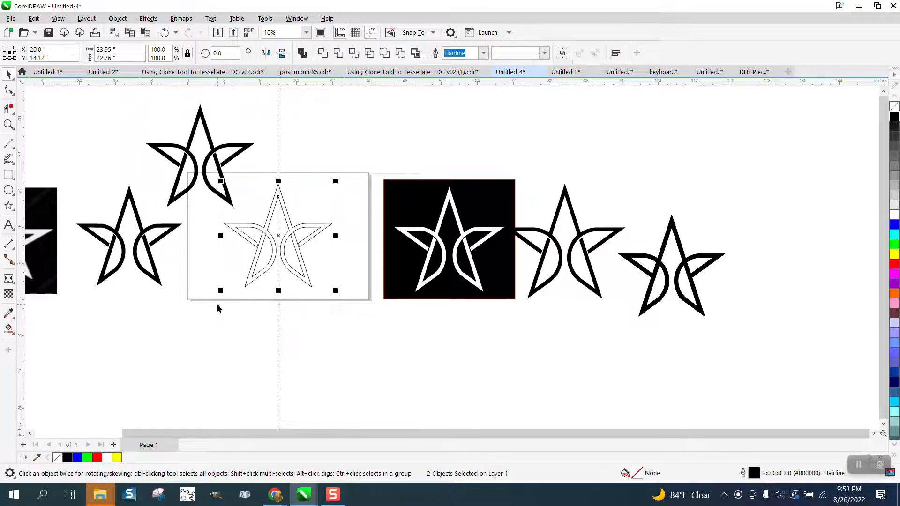
key(Delete)
drag(223, 195, 304, 275)
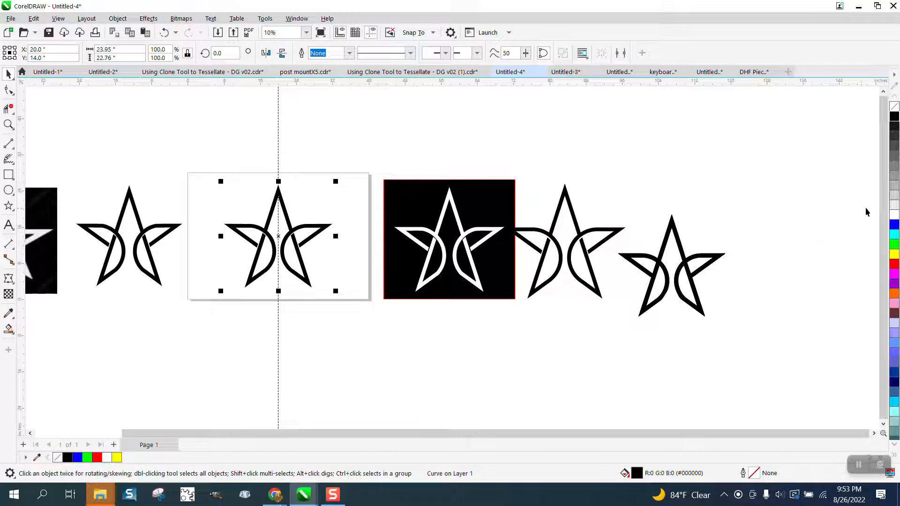
Fill the star white and draw a rectangle about 39 by 34 inches over it with a red outline and black fill
click(894, 215)
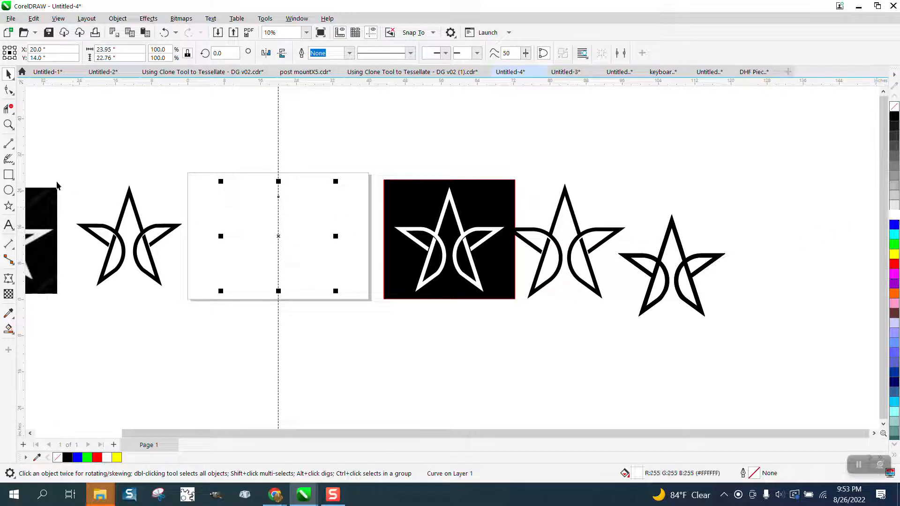
click(8, 175)
drag(191, 163, 366, 318)
right_click(894, 264)
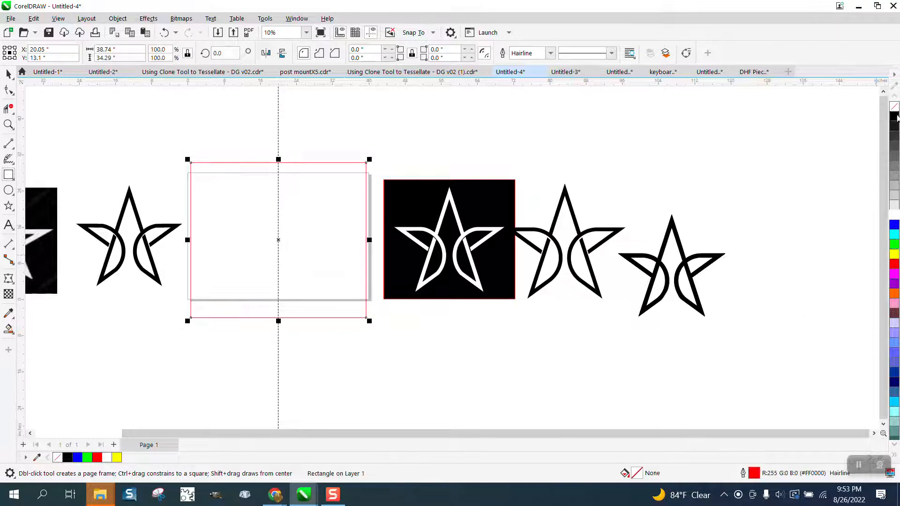
click(894, 116)
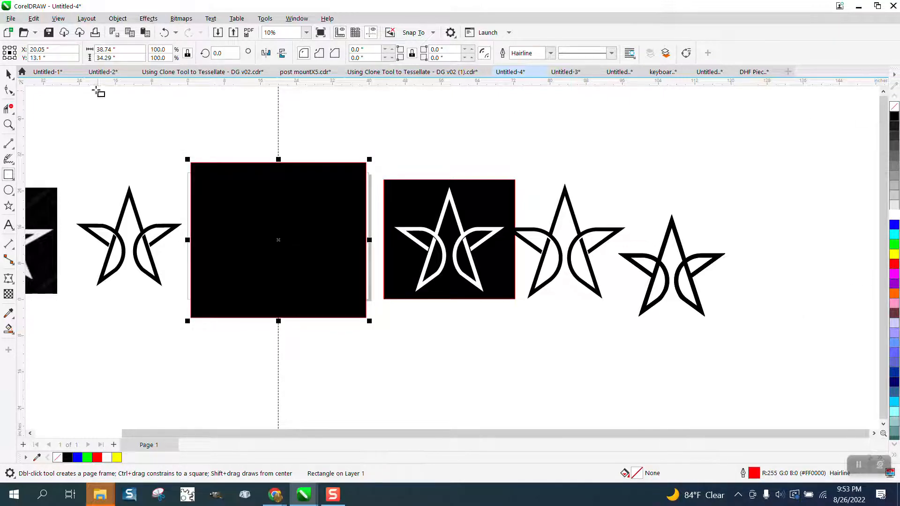
Send the black rectangle to the back of the page and hide the guidelines to check the white star
click(118, 18)
mouse_move(124, 193)
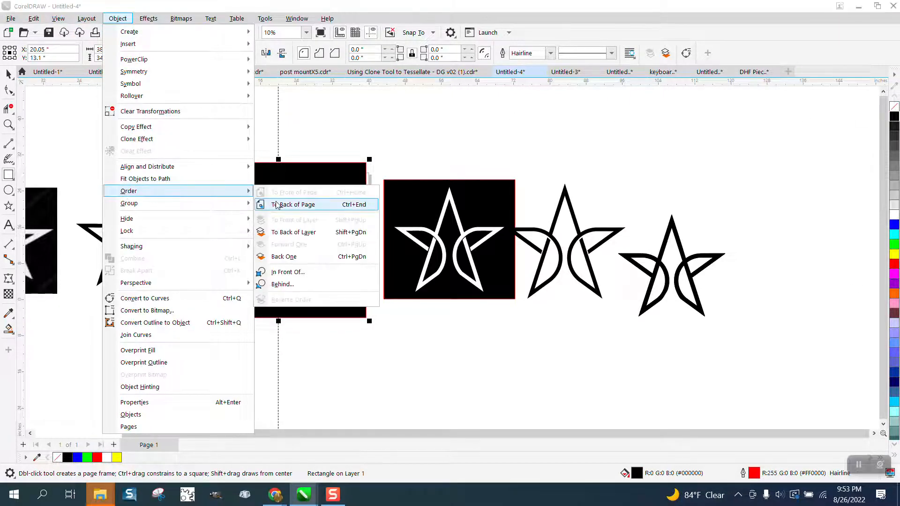
click(272, 203)
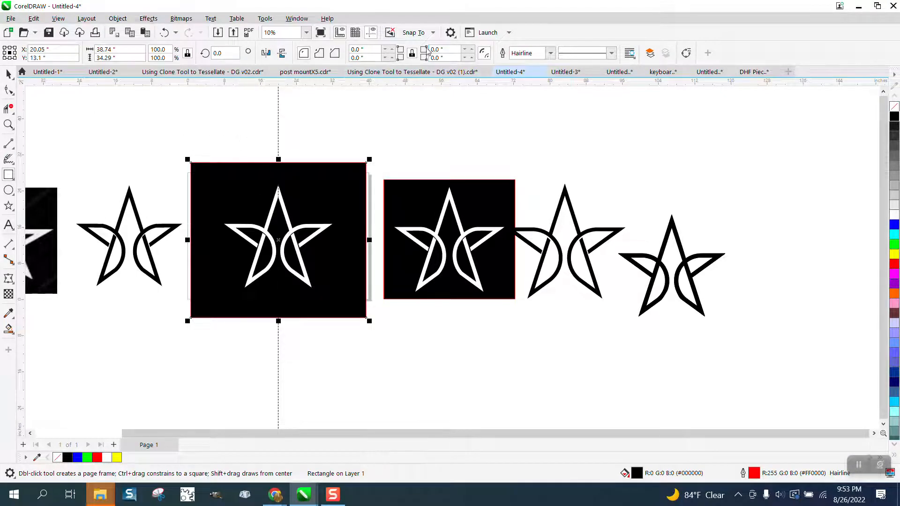
click(372, 34)
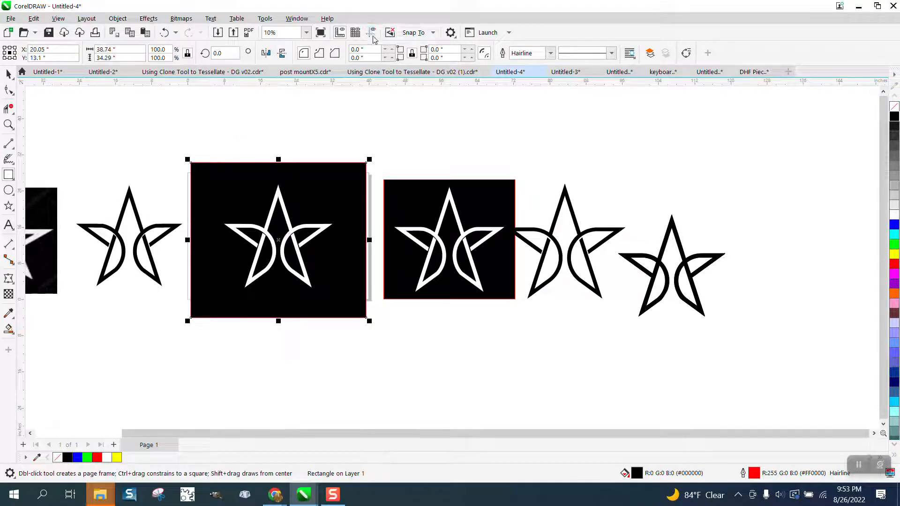
click(9, 124)
drag(205, 159, 433, 332)
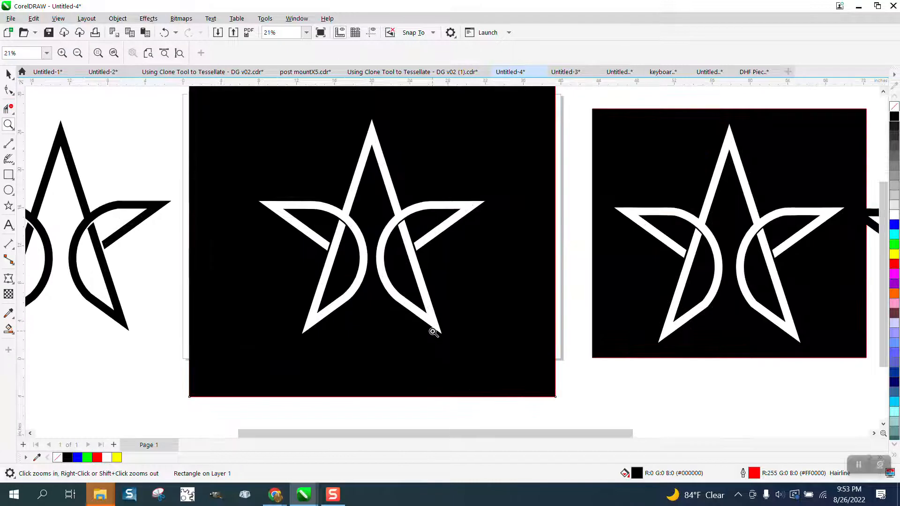